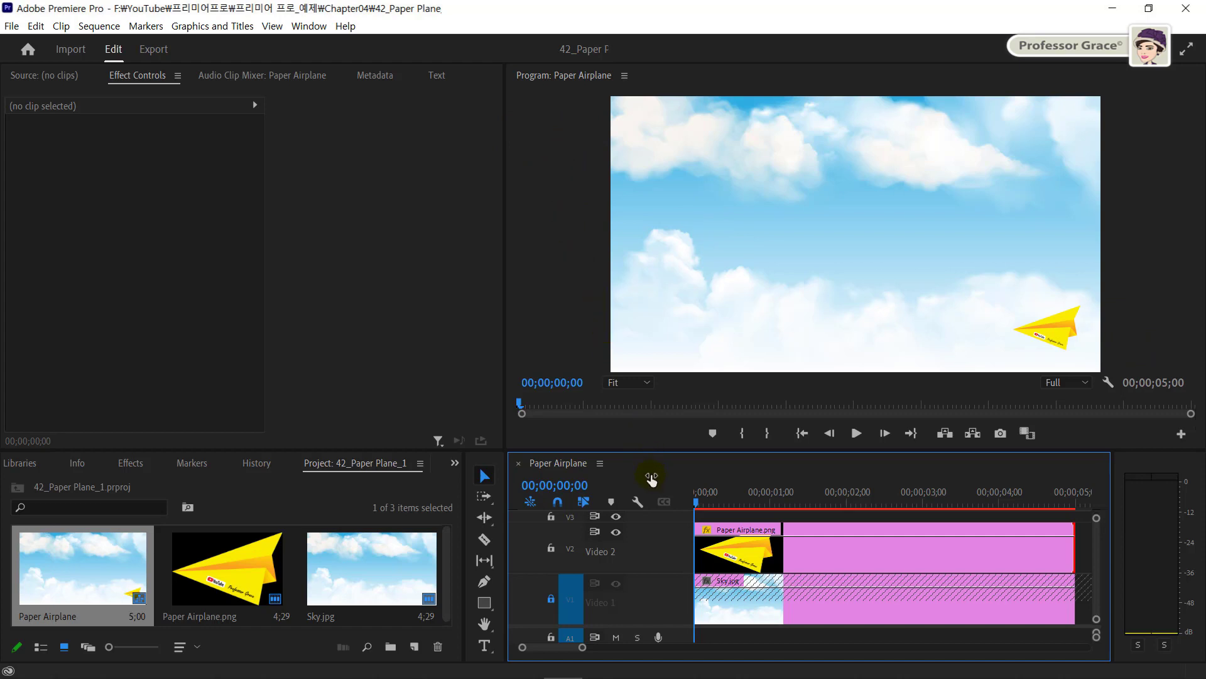
Move the Paper Airplane clip beyond the frame's right edge to about 2081.5, 906.5, enable Position keyframing at 00;00;00;00, and expand Position
click(752, 558)
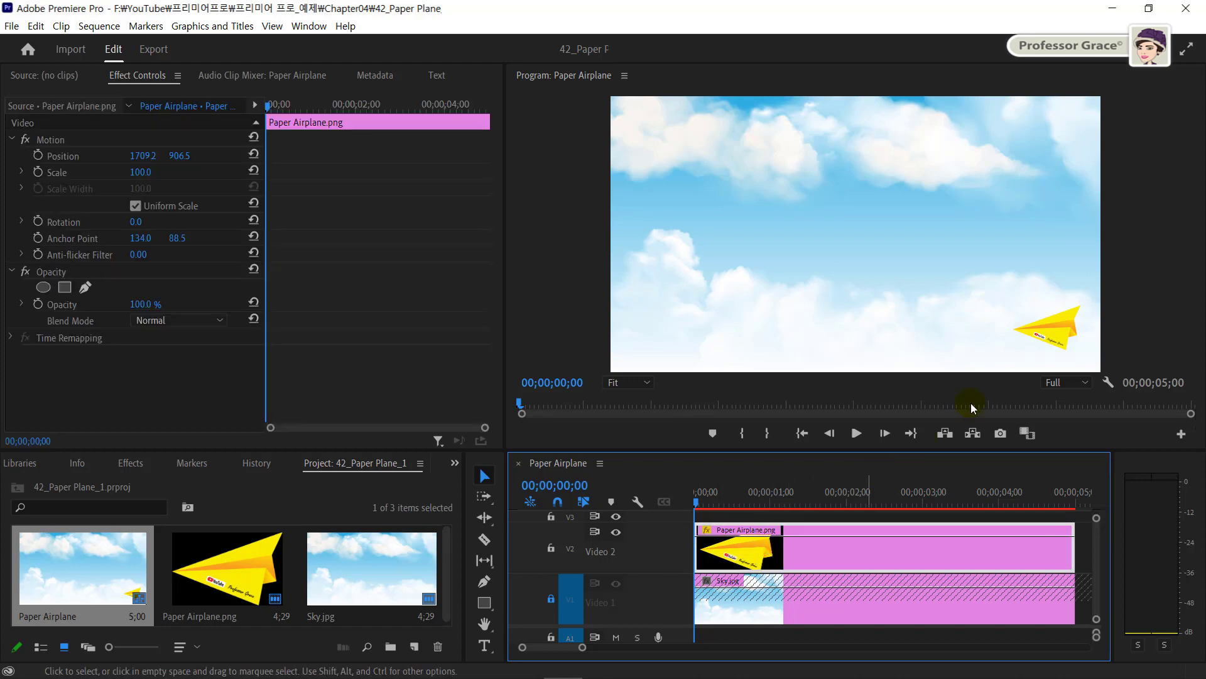
click(1054, 338)
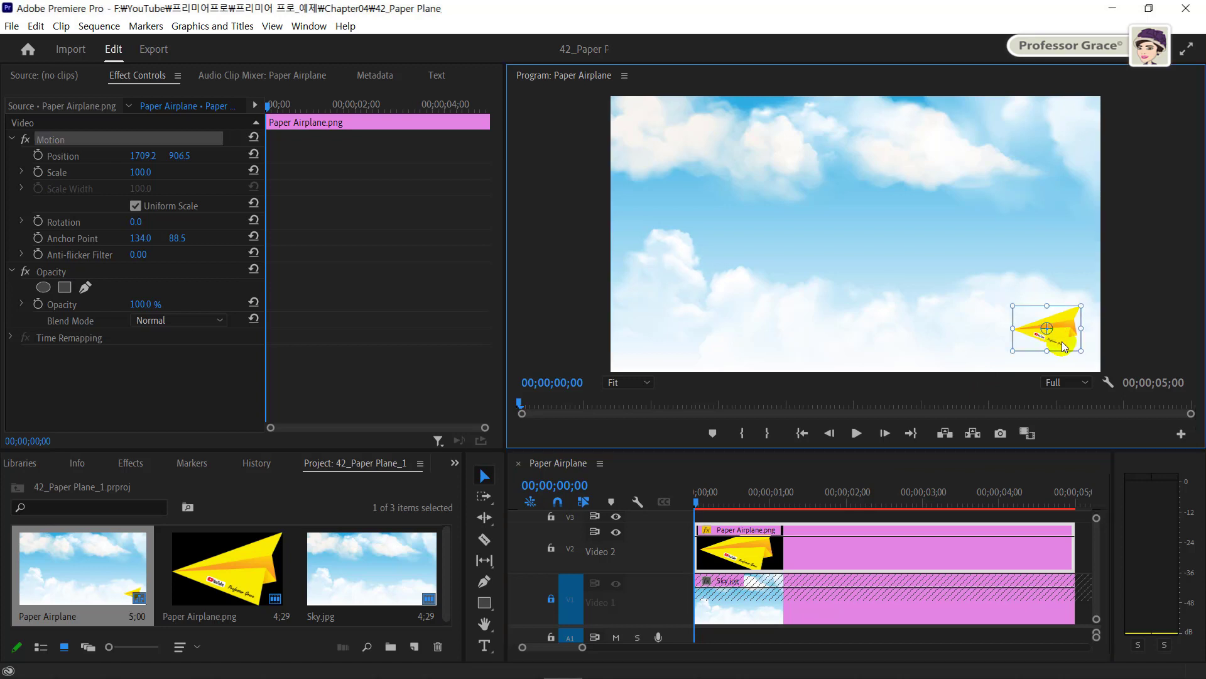
drag(1064, 347, 1157, 343)
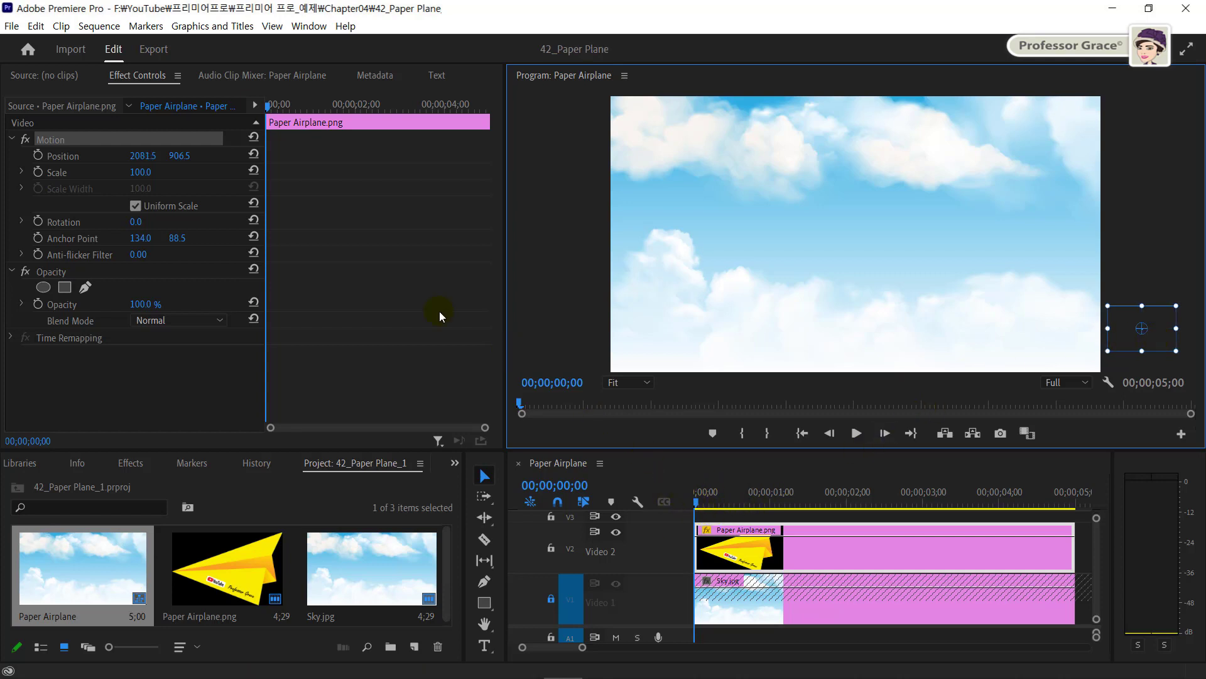
click(38, 155)
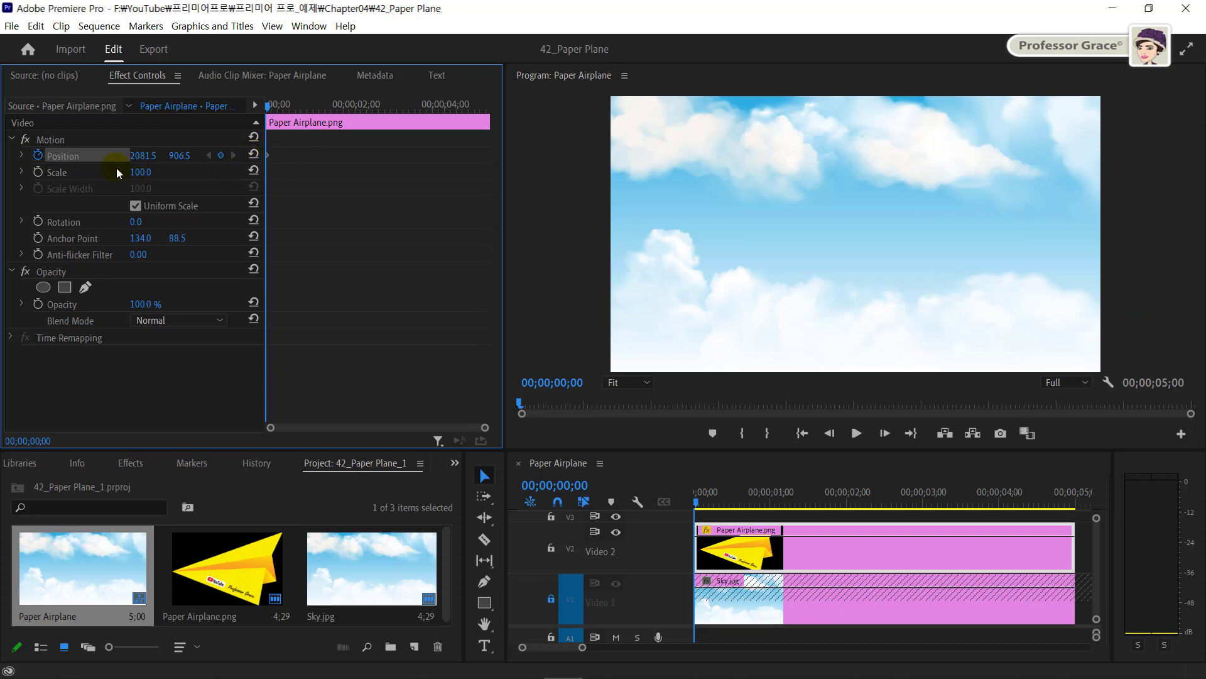
click(22, 155)
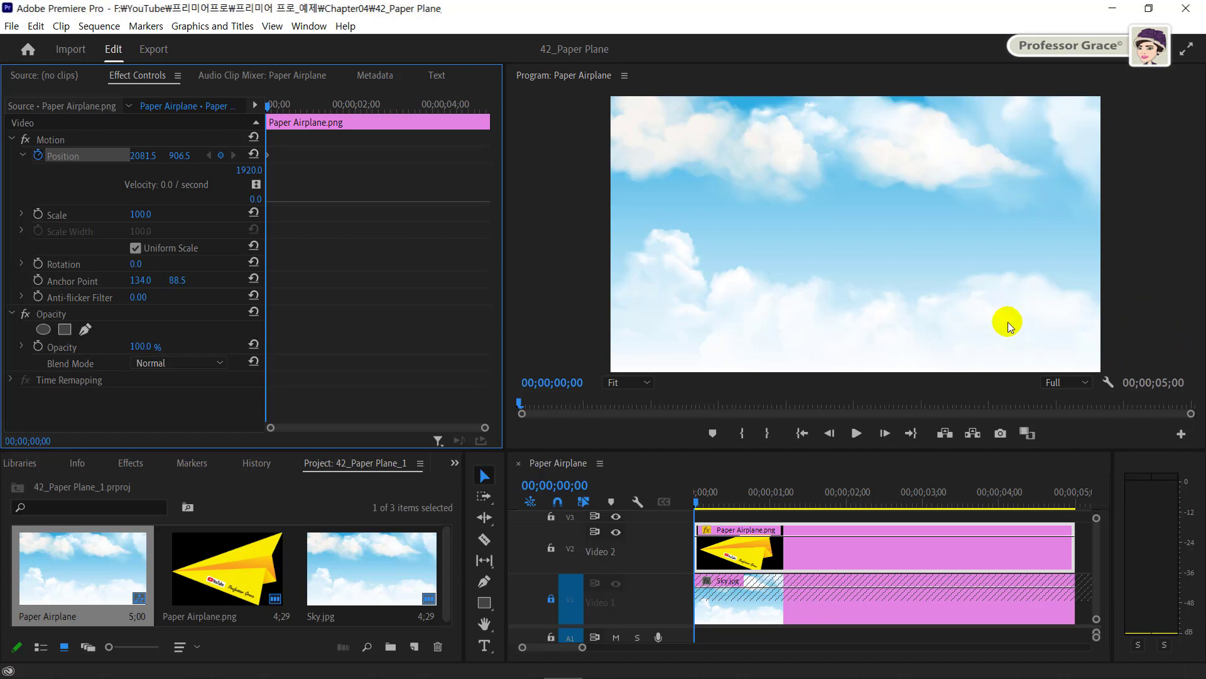
Add a position keyframe at 00;00;01;15 by moving the airplane up into the sky to about 1376.9, 281.9
click(52, 139)
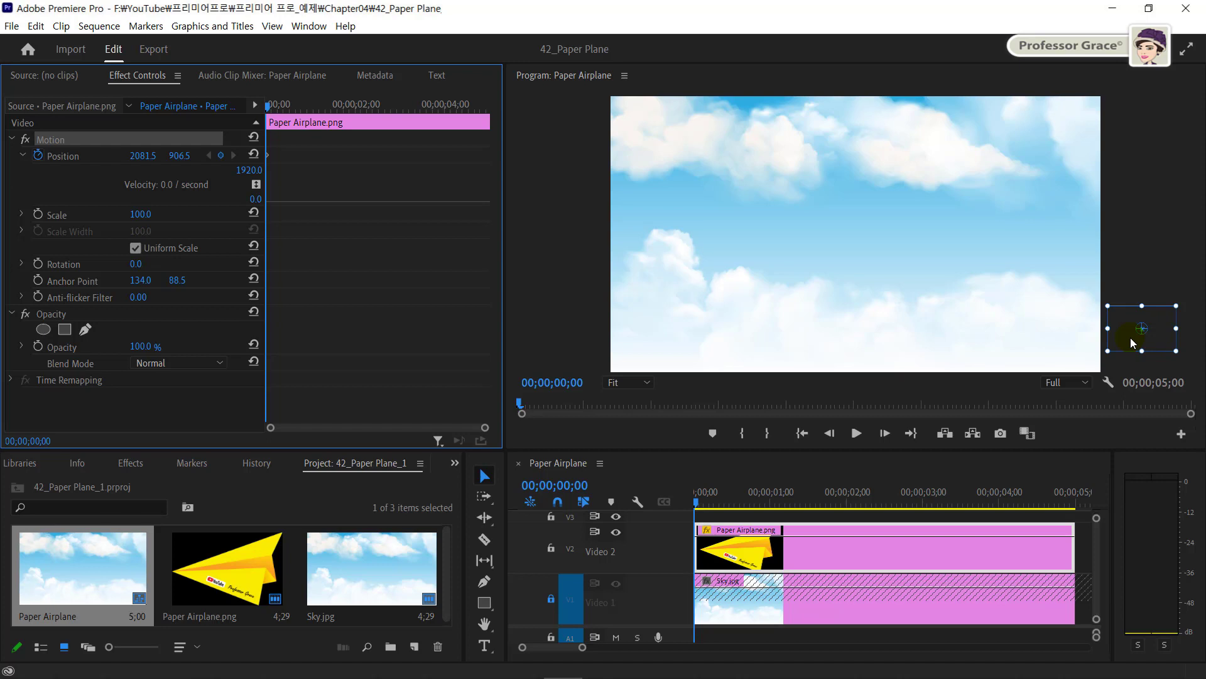
click(555, 490)
text(115)
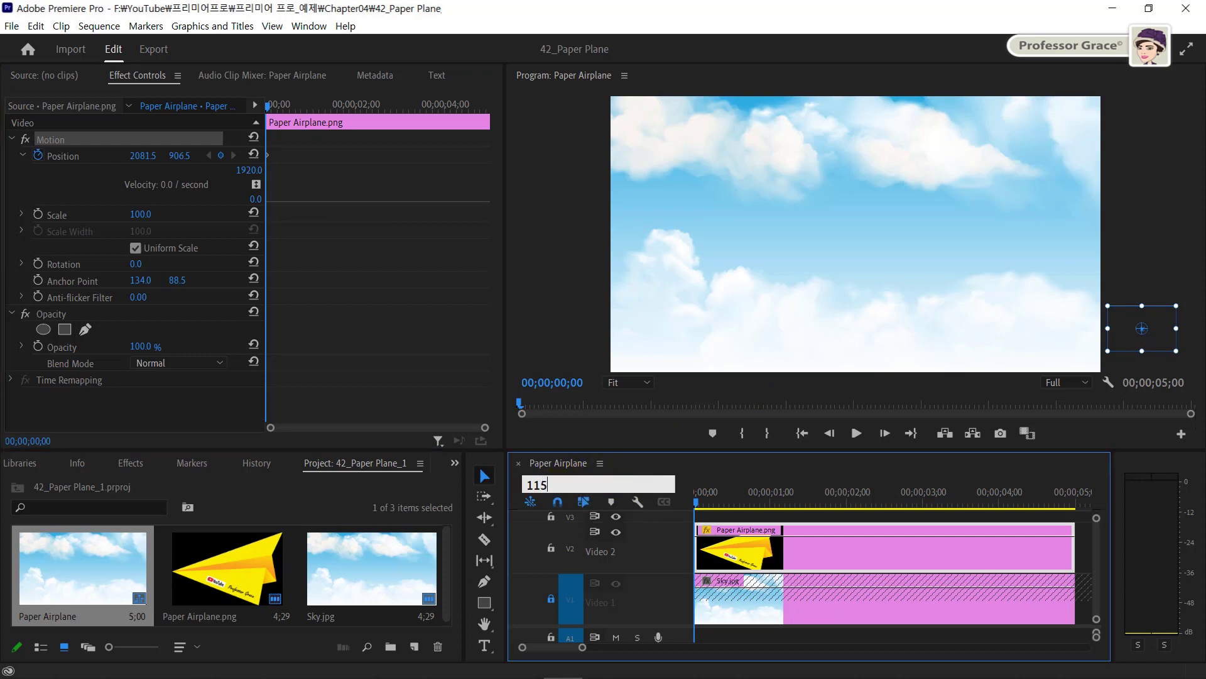
key(Return)
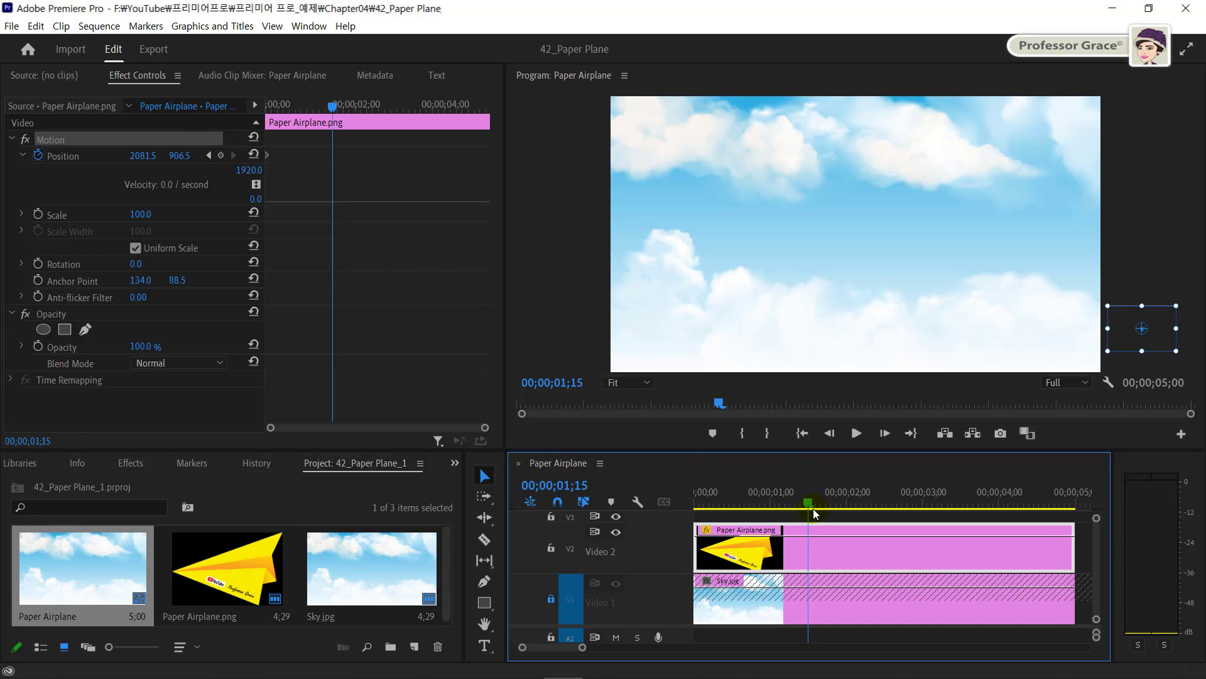
drag(1125, 340, 944, 180)
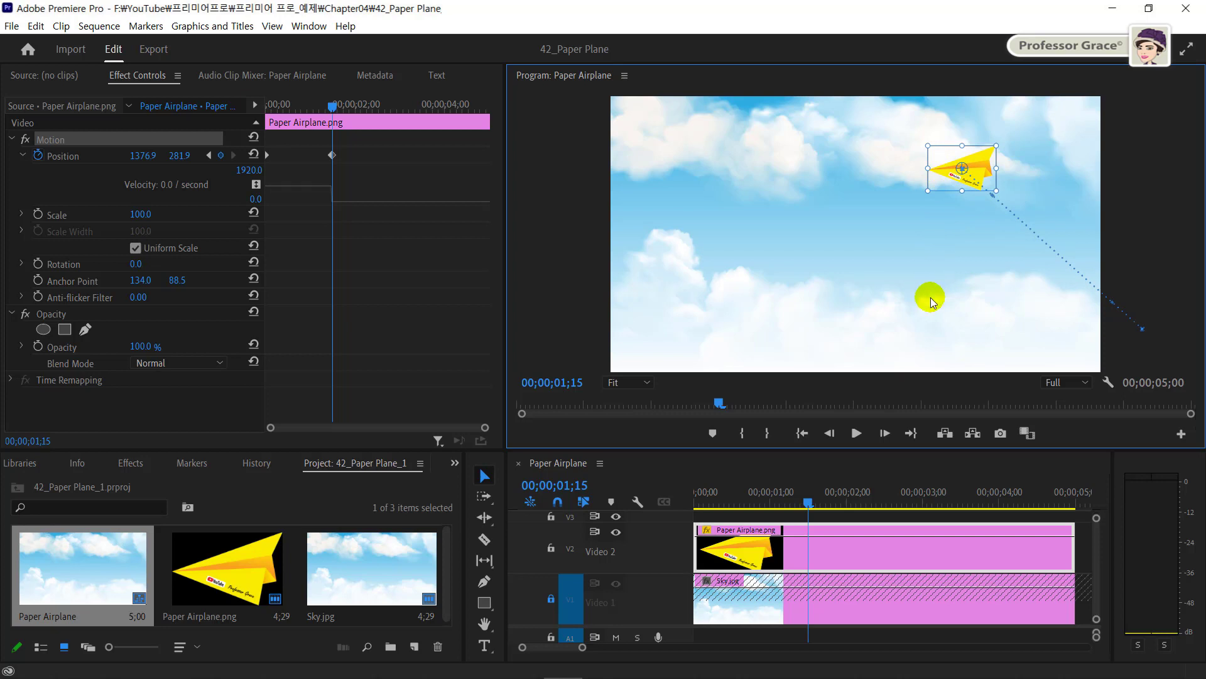
Add a position keyframe at 00;00;03;00 by moving the airplane down to about 936.9, 771.1
click(570, 486)
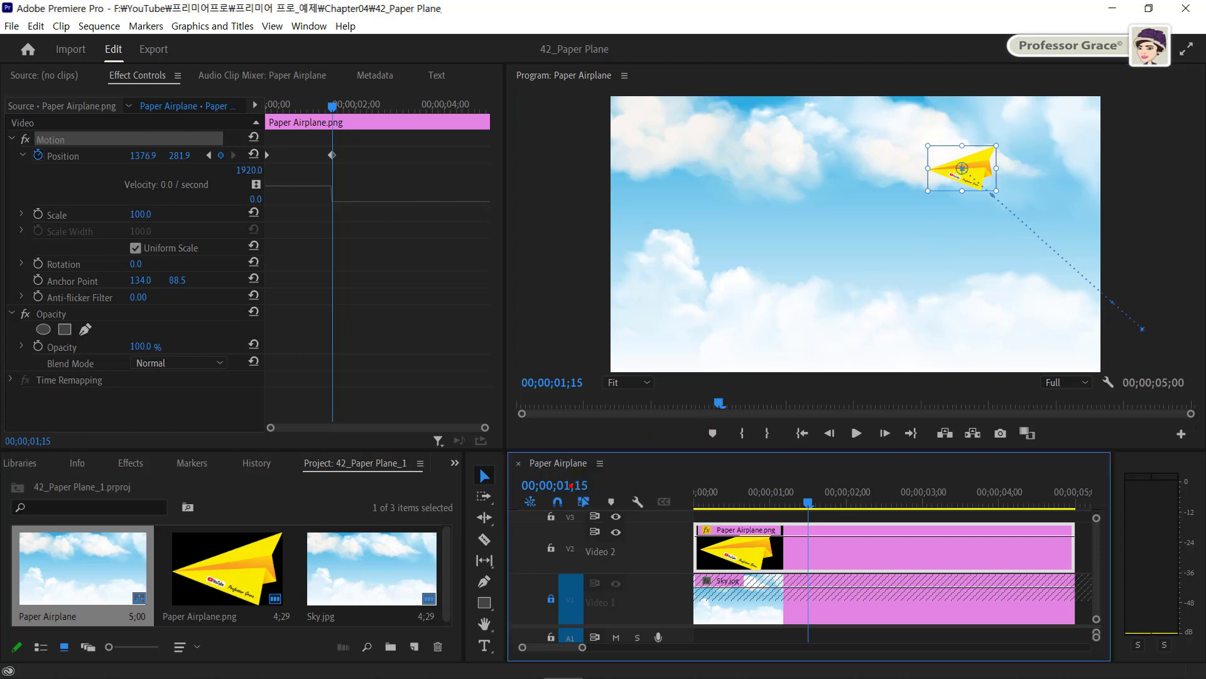
click(570, 486)
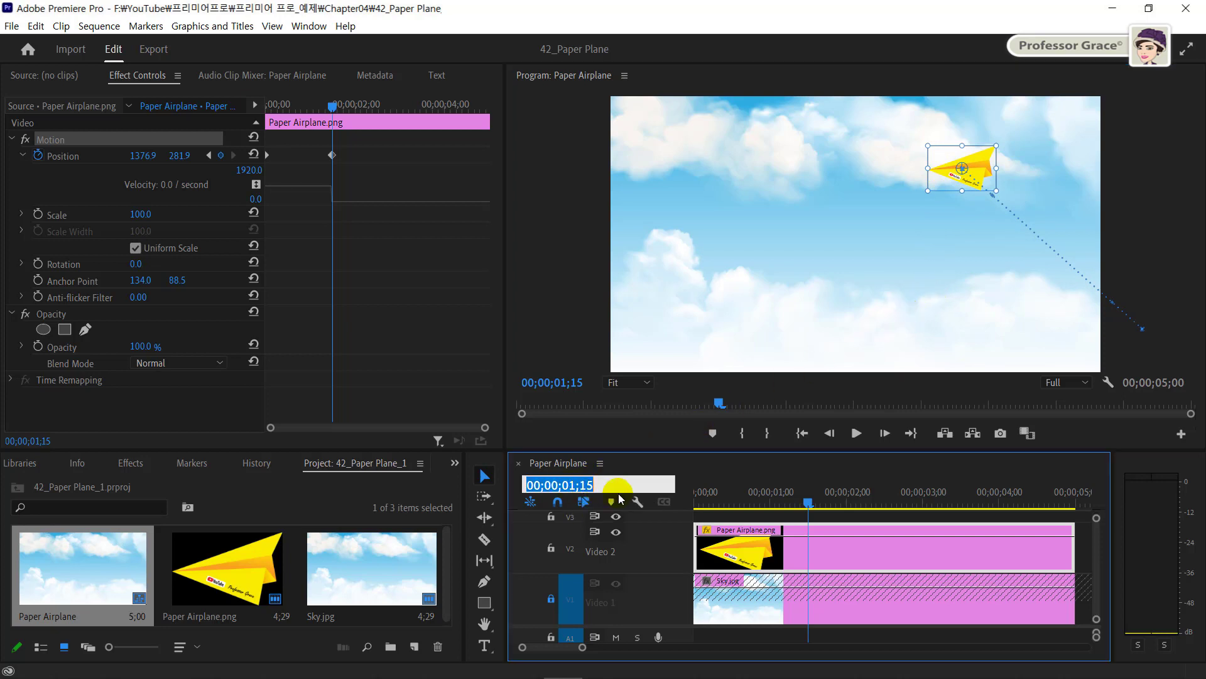
text(3.)
key(Return)
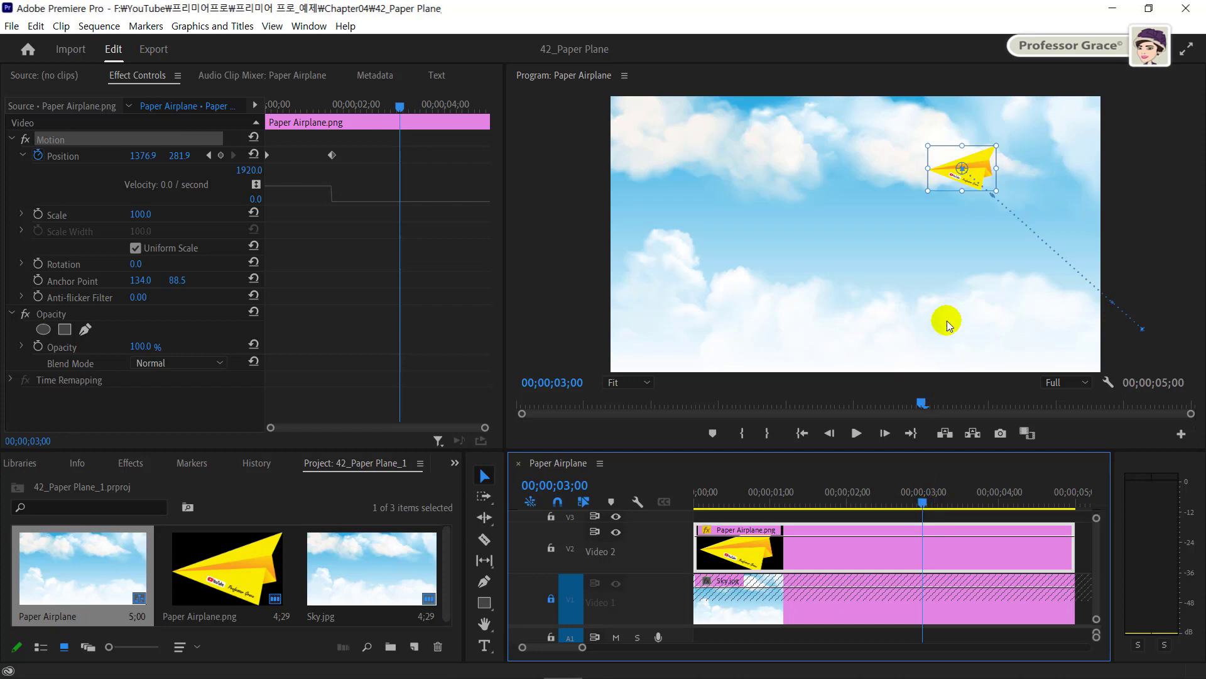
drag(942, 175, 831, 300)
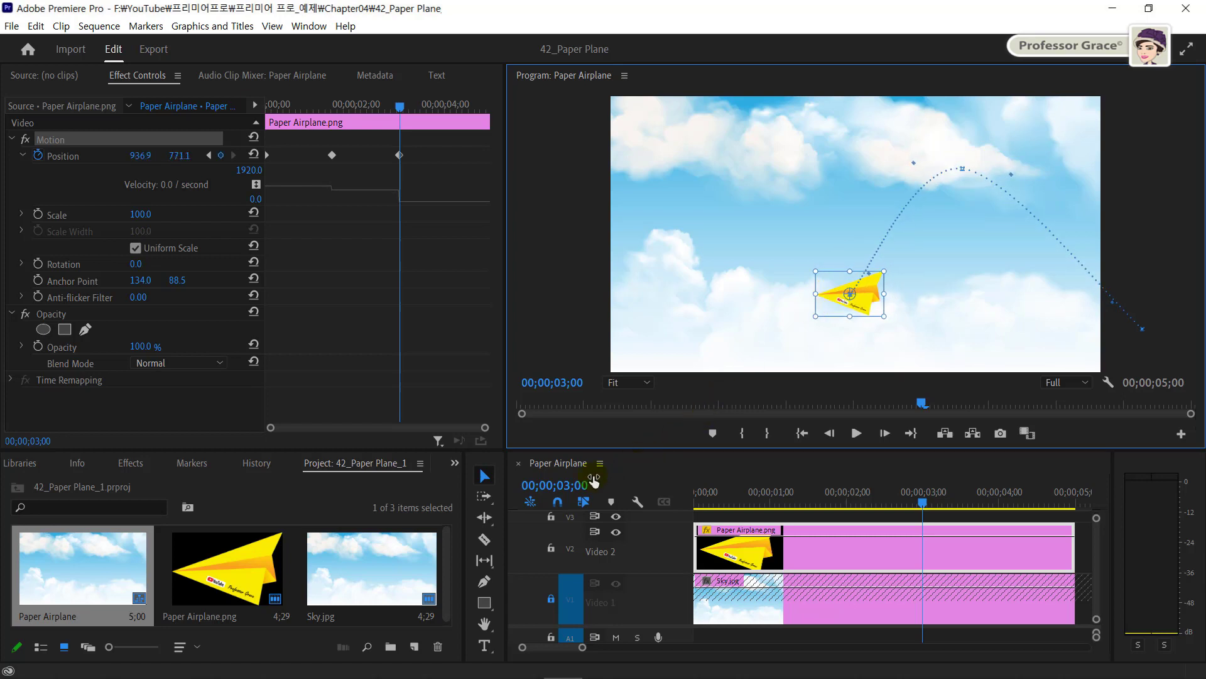
Add a position keyframe at 00;00;04;29 by moving the airplane beyond the frame's left edge to about -189.2, 152.6
click(561, 486)
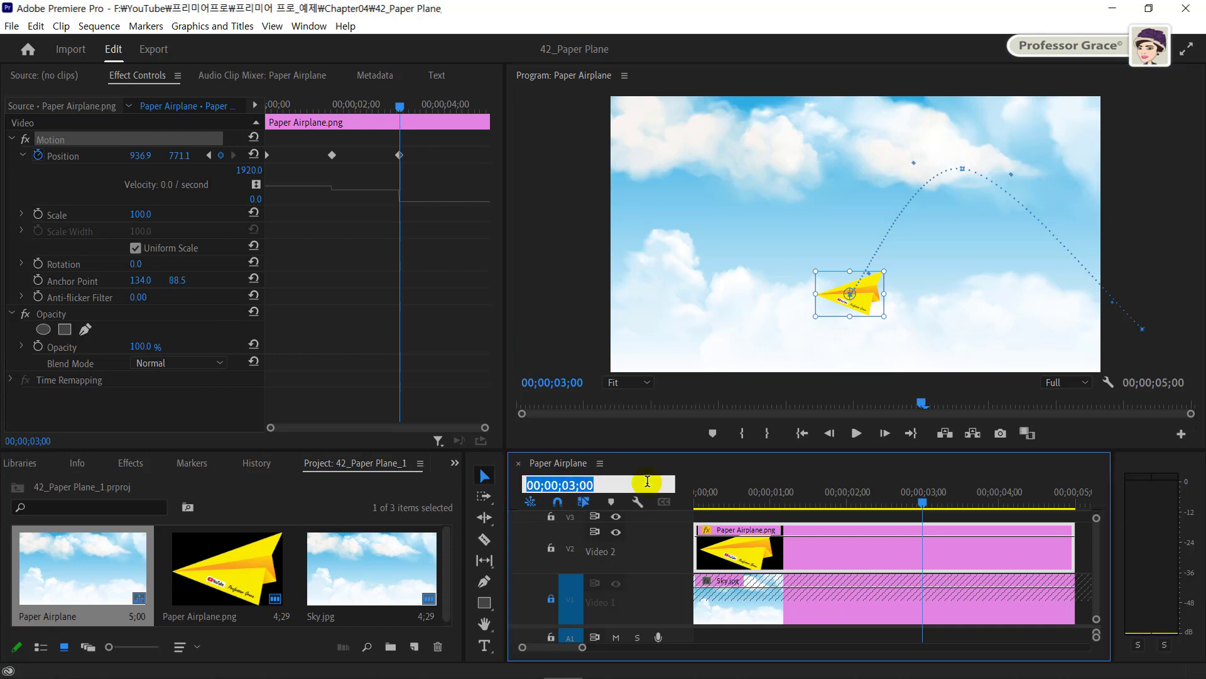
text(429)
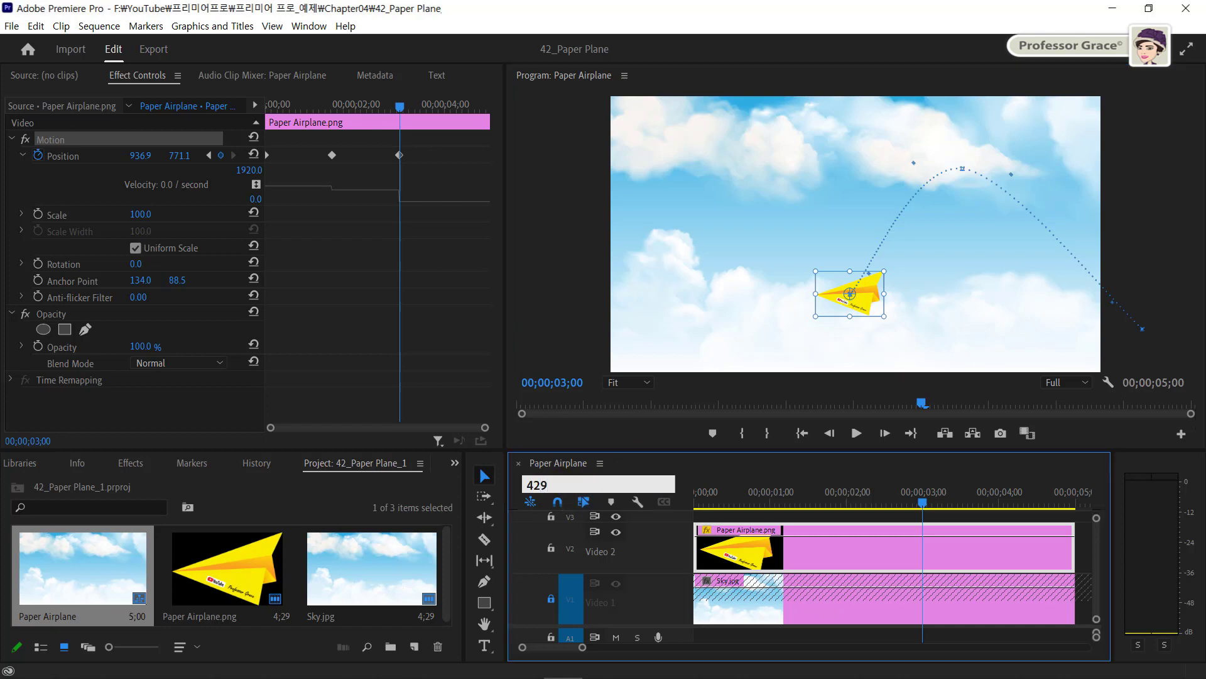
key(Return)
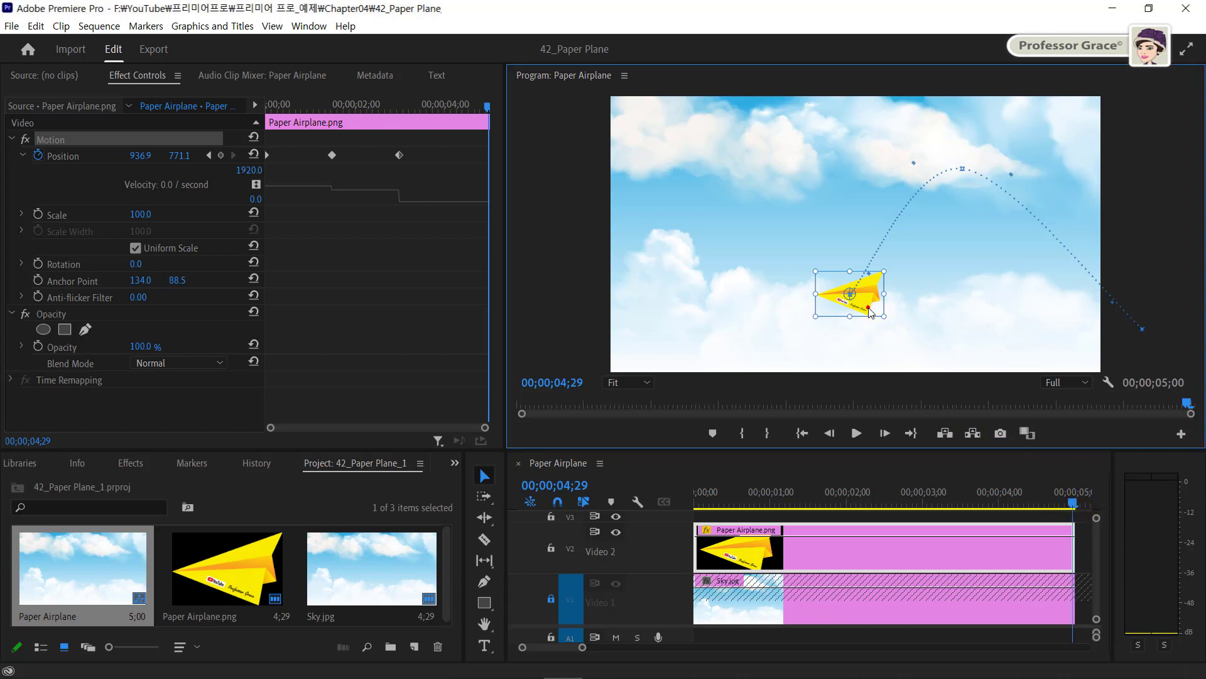
drag(869, 312, 582, 155)
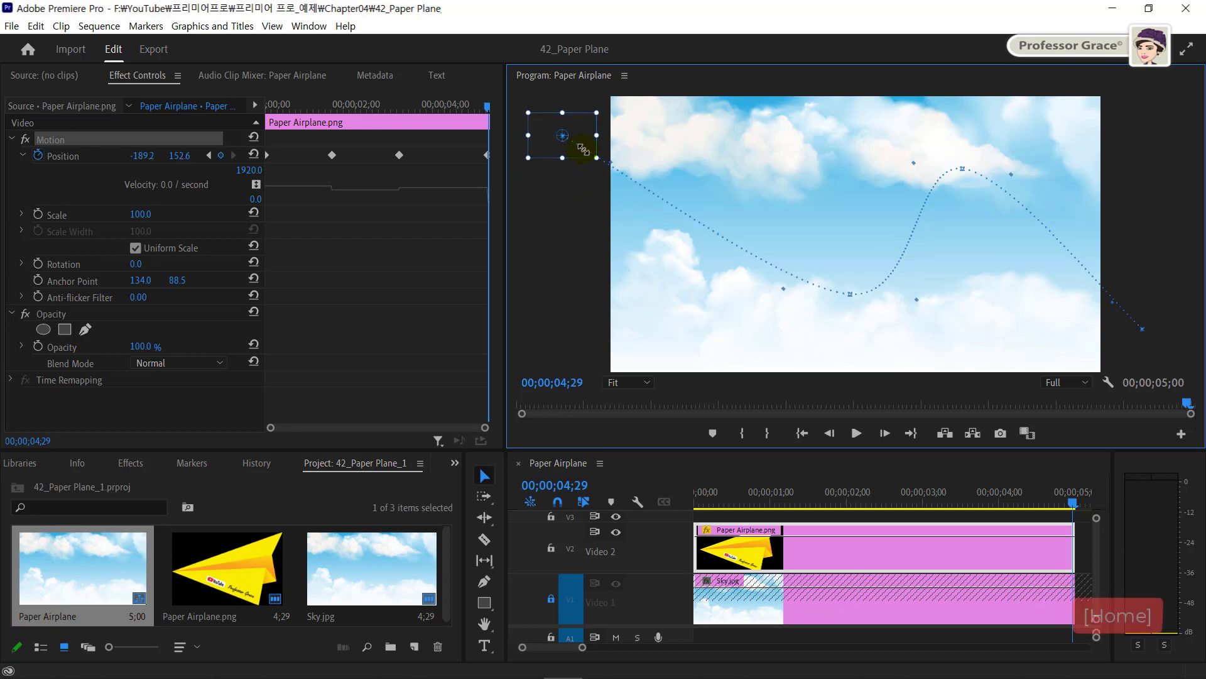
Return to the start of the sequence and scrub through it to preview the airplane's flight
click(673, 508)
key(Home)
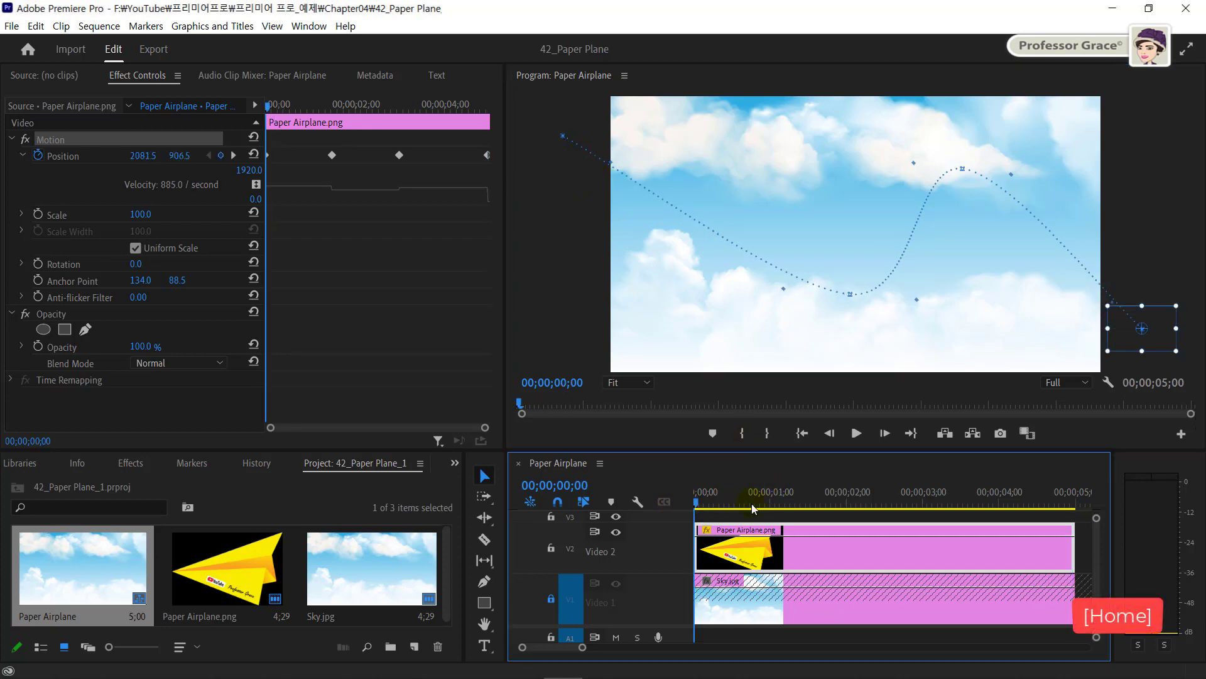
drag(698, 505, 1050, 499)
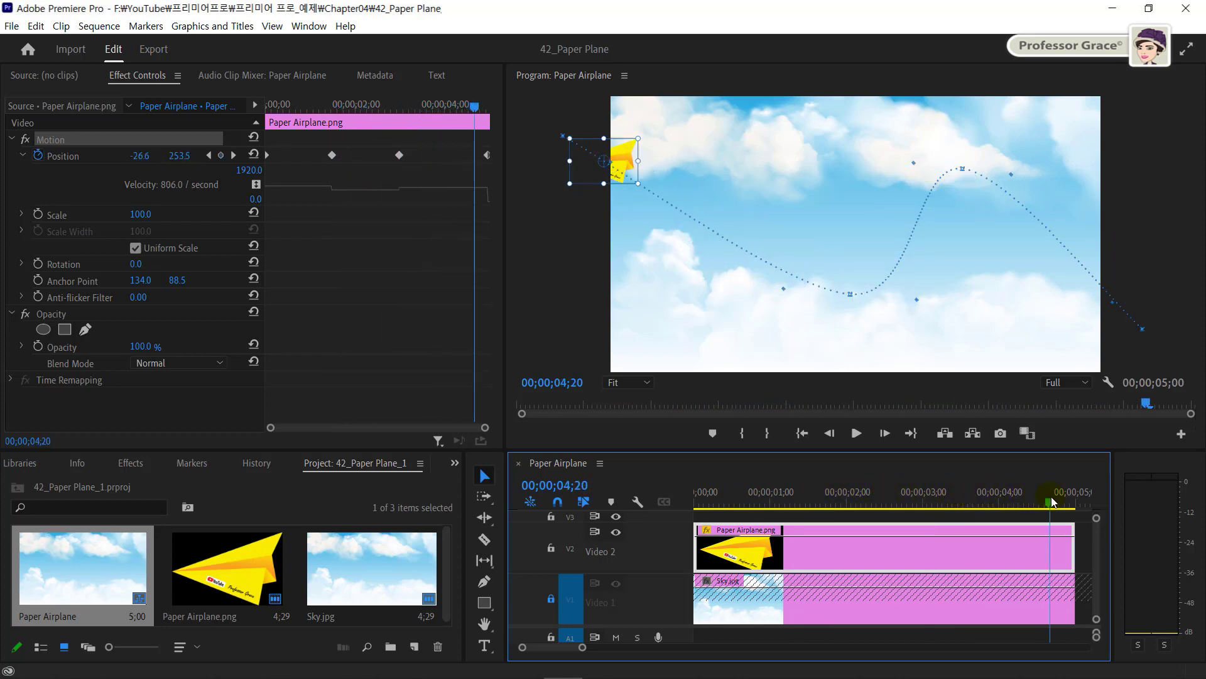
With the playhead at 00;00;02;11, shift the motion path's 3-second keyframe point farther left at the same height
click(872, 501)
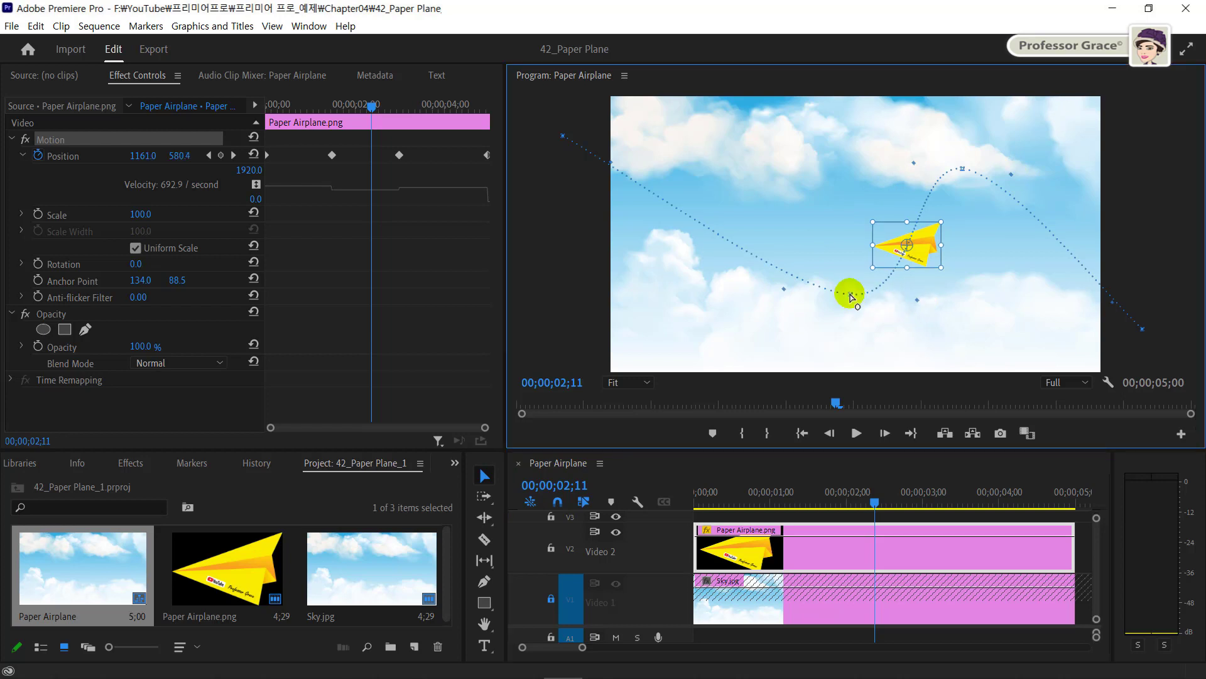
drag(850, 294, 795, 295)
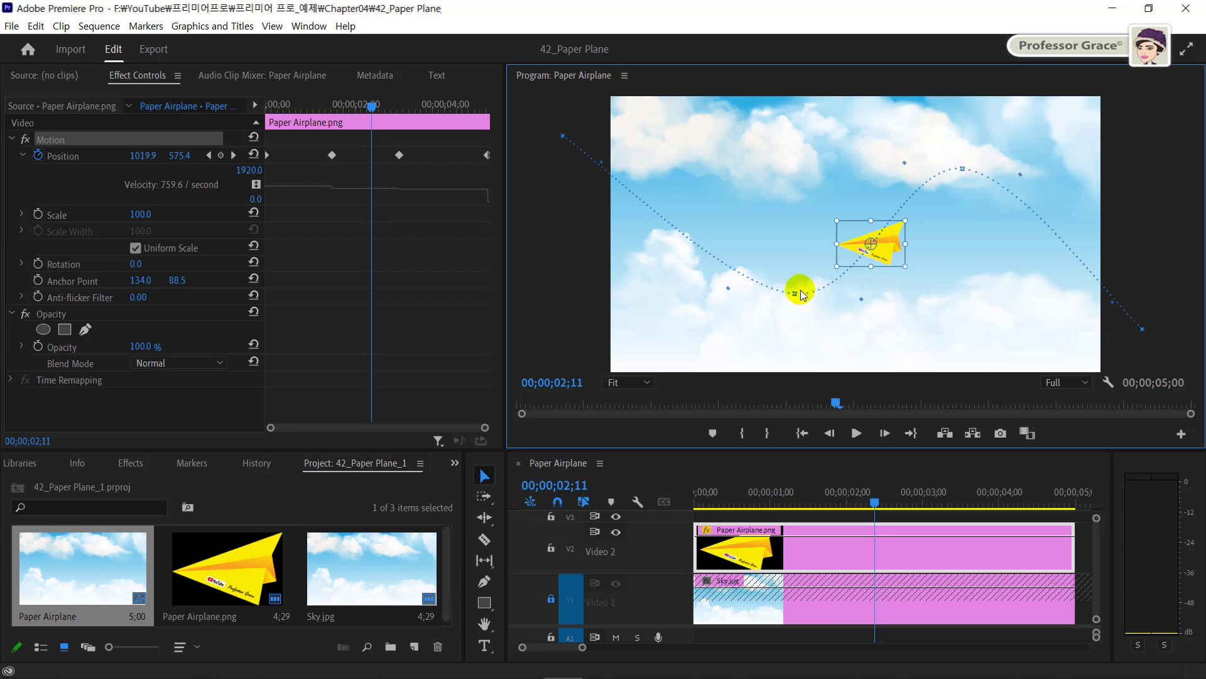
Select all the Position keyframes and check their Spatial Interpolation type
click(353, 239)
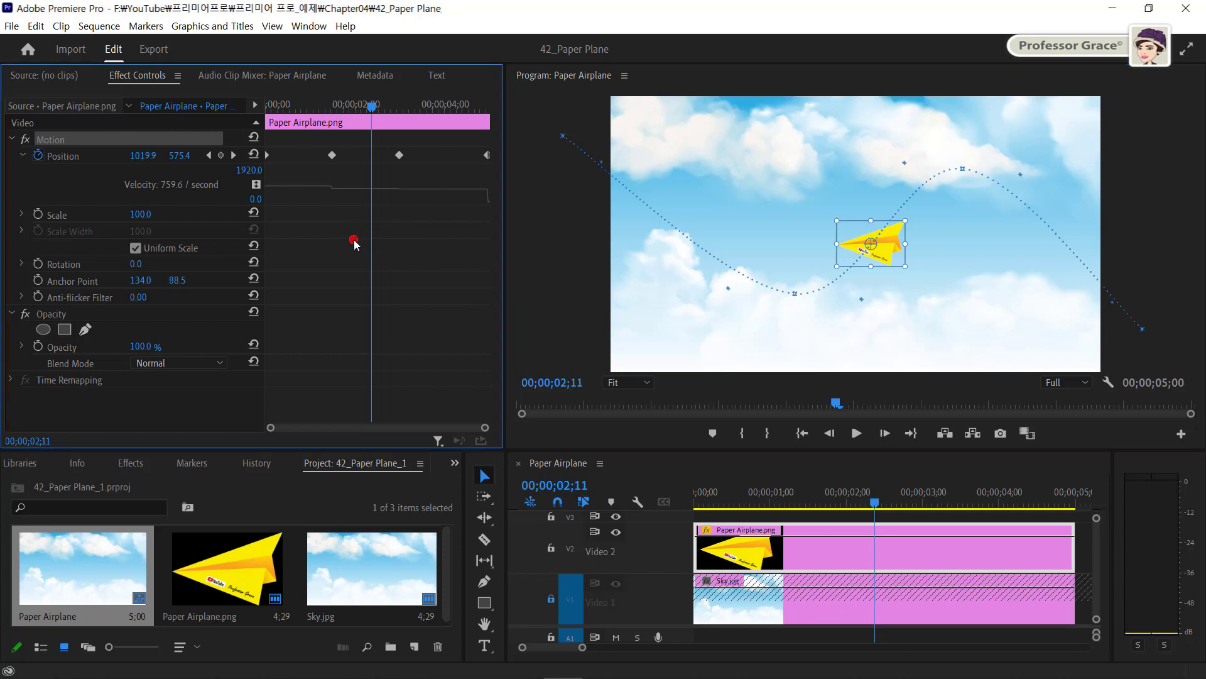
key(ctrl+a)
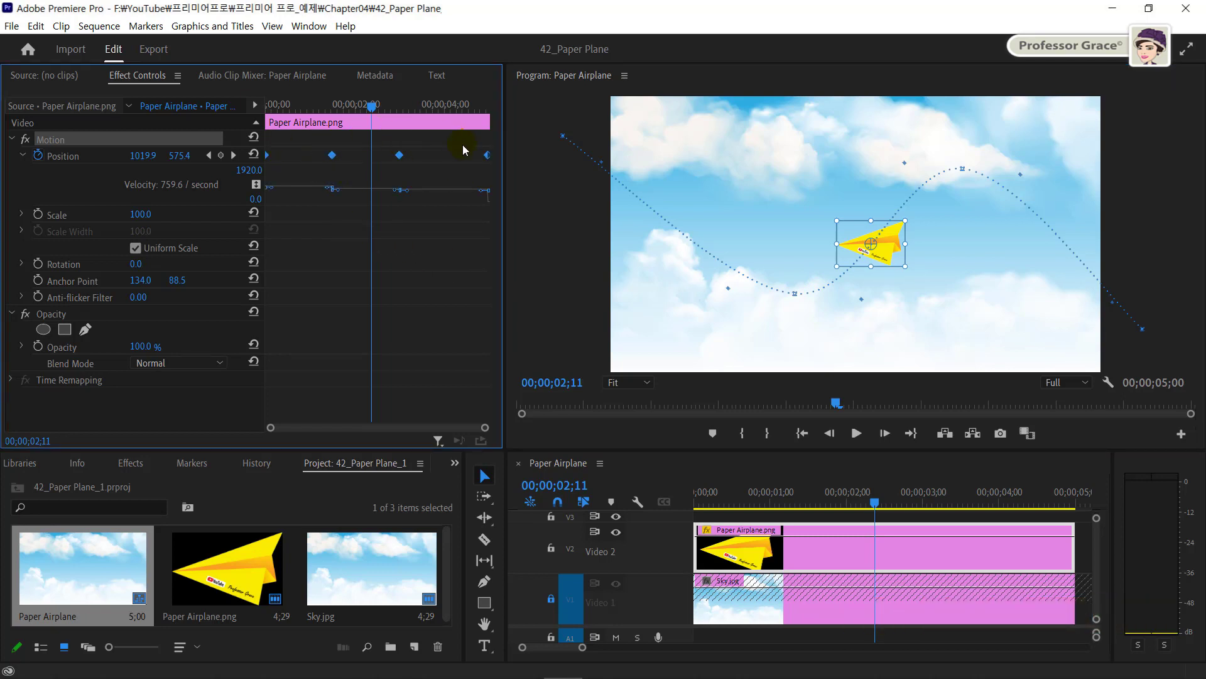
right_click(399, 157)
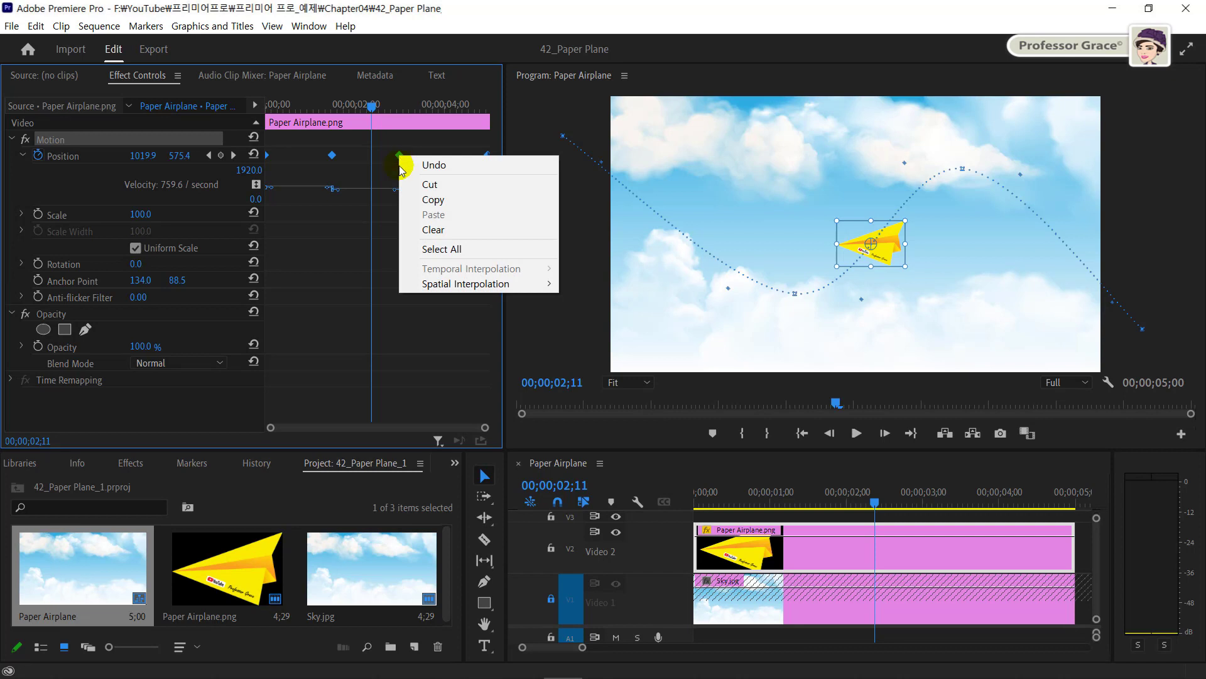
mouse_move(429, 284)
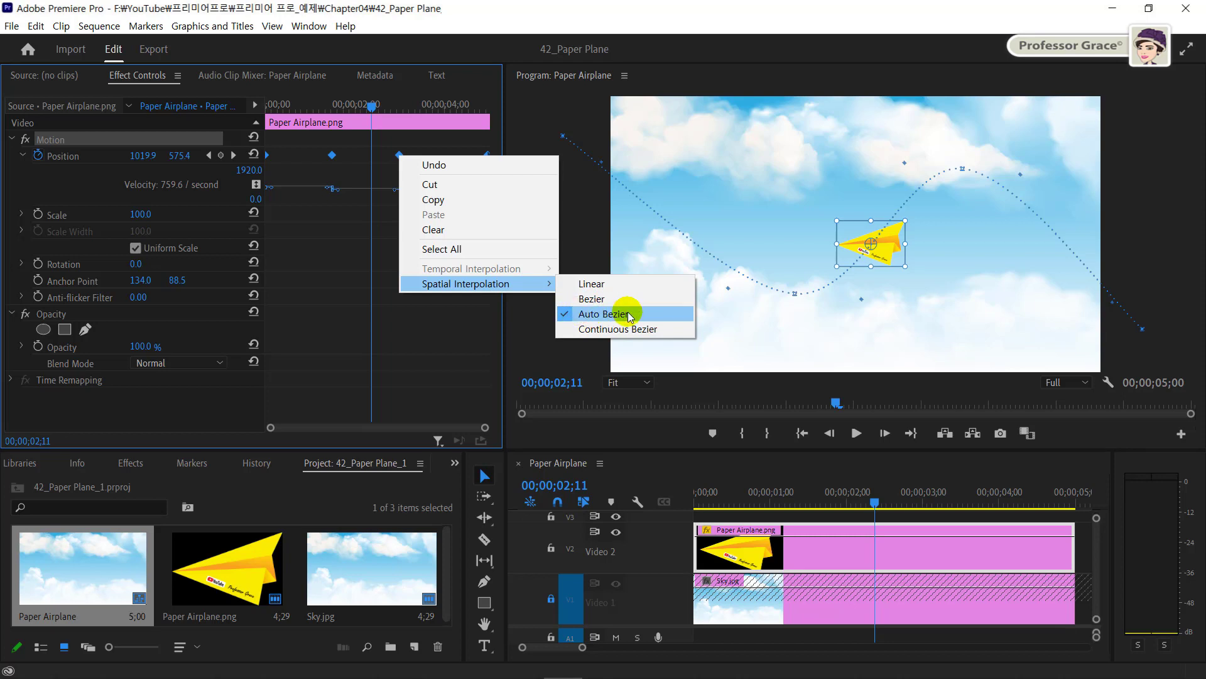
click(446, 335)
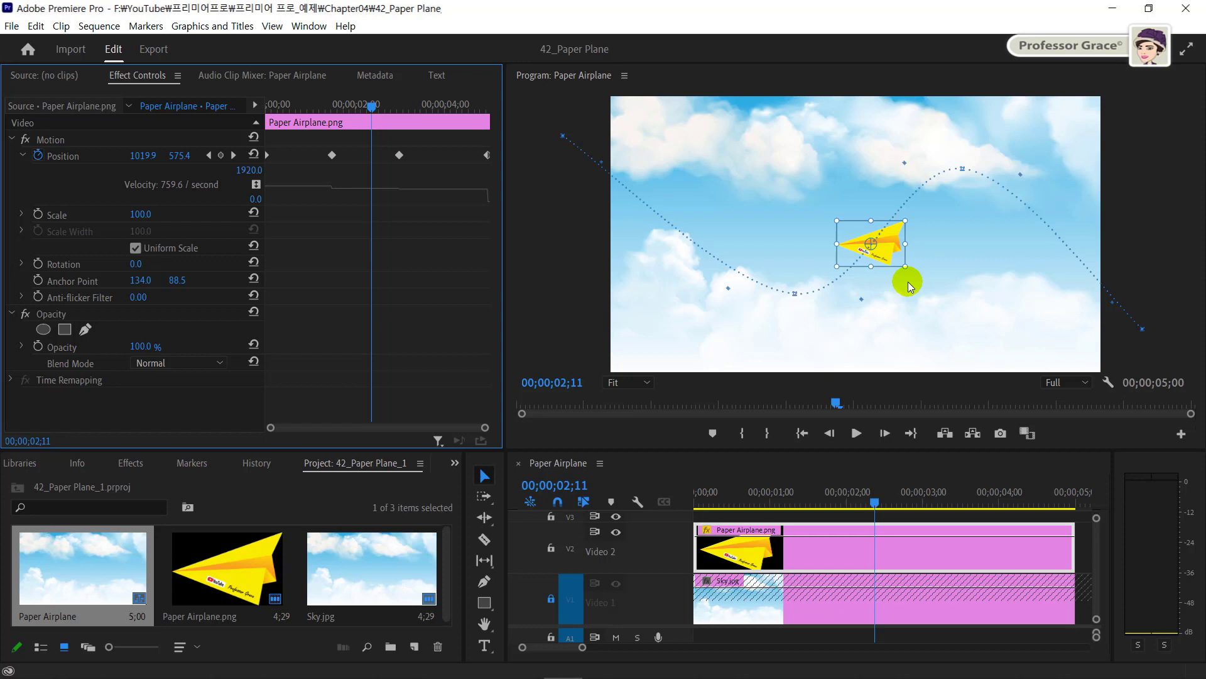
Lengthen and level the Bezier handle on the left of the motion path's upper keyframe point to reshape the curve
click(962, 168)
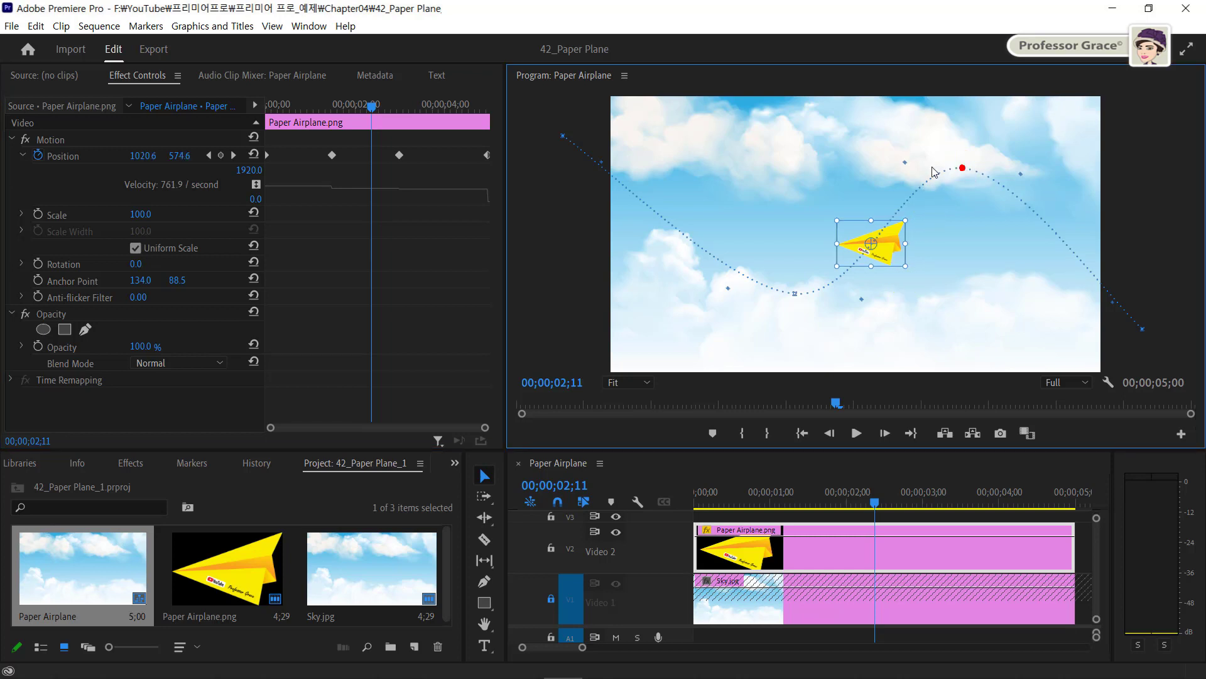
drag(903, 165, 876, 169)
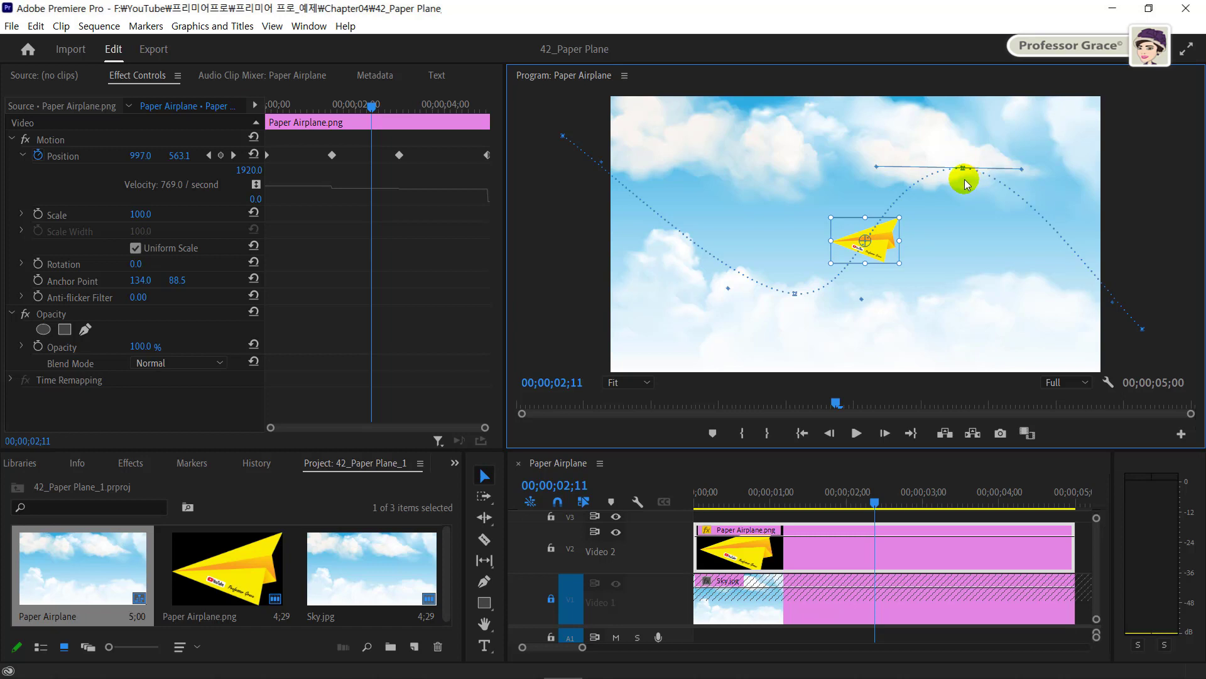
Check the Spatial Interpolation type of the second, third and last Position keyframes individually
click(331, 155)
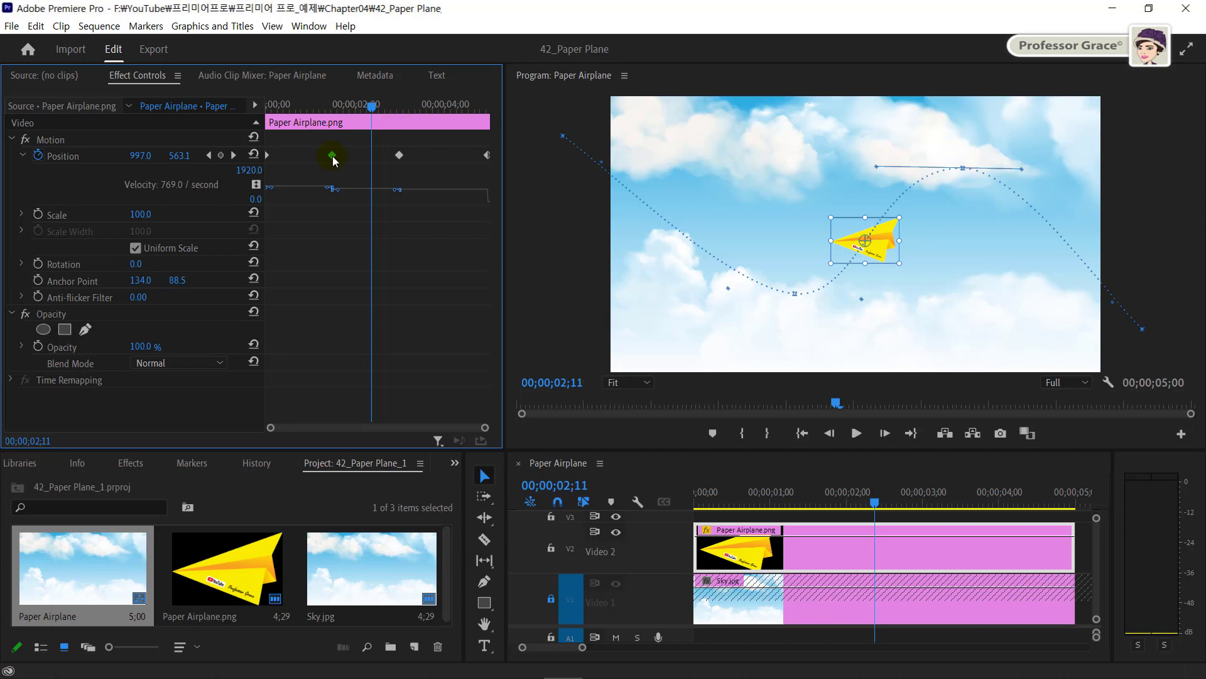
right_click(333, 155)
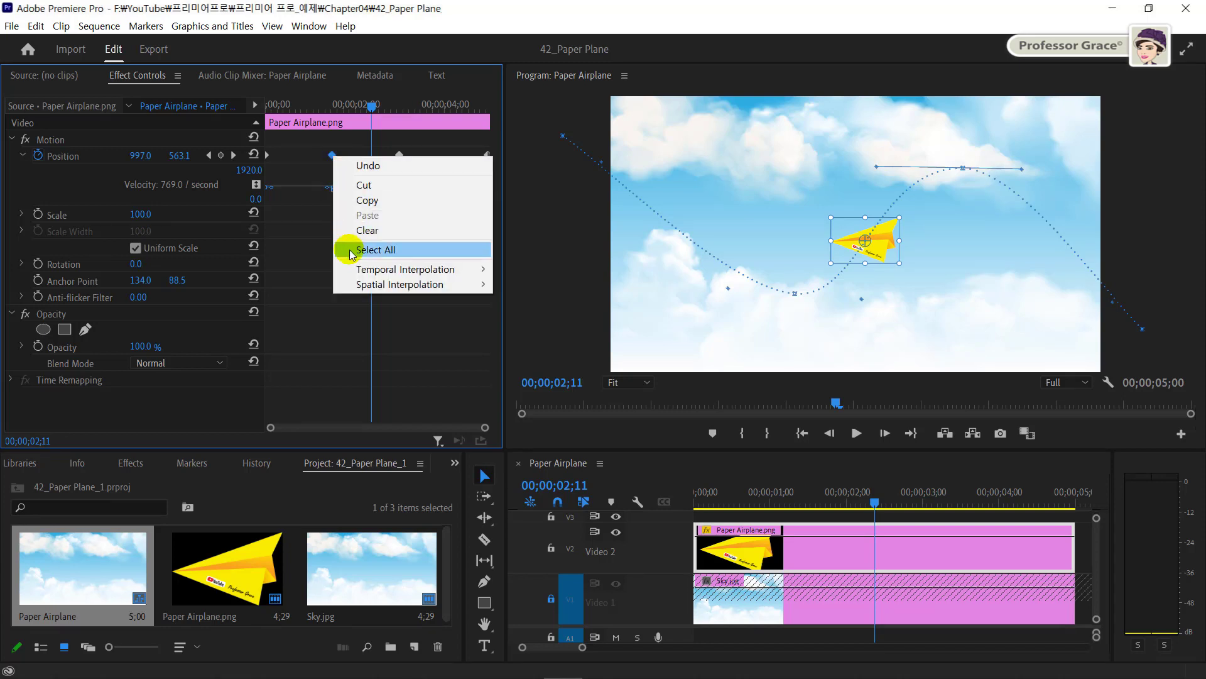
mouse_move(353, 286)
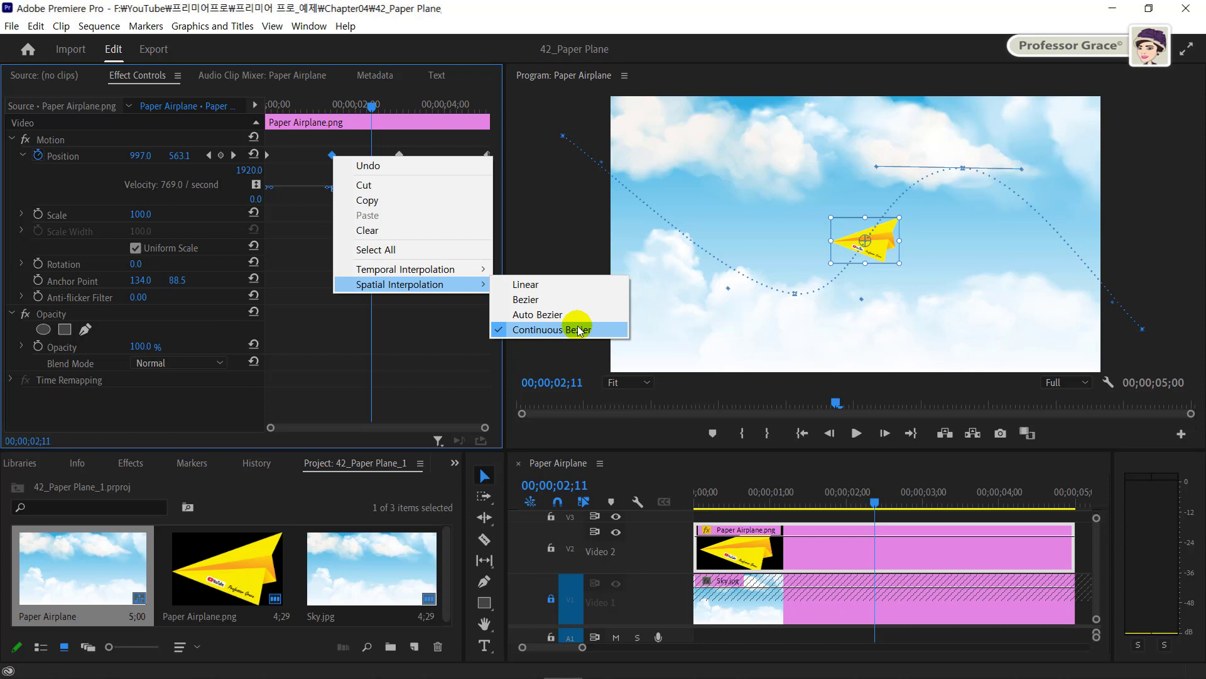
click(346, 322)
right_click(399, 157)
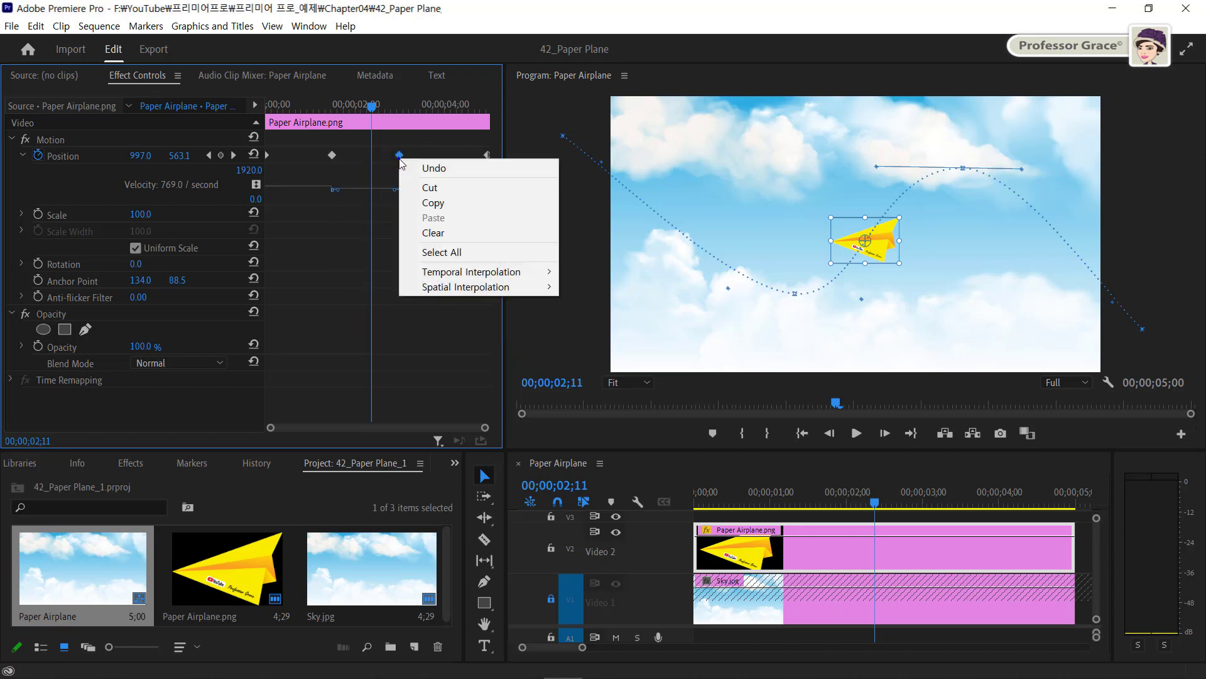
mouse_move(420, 289)
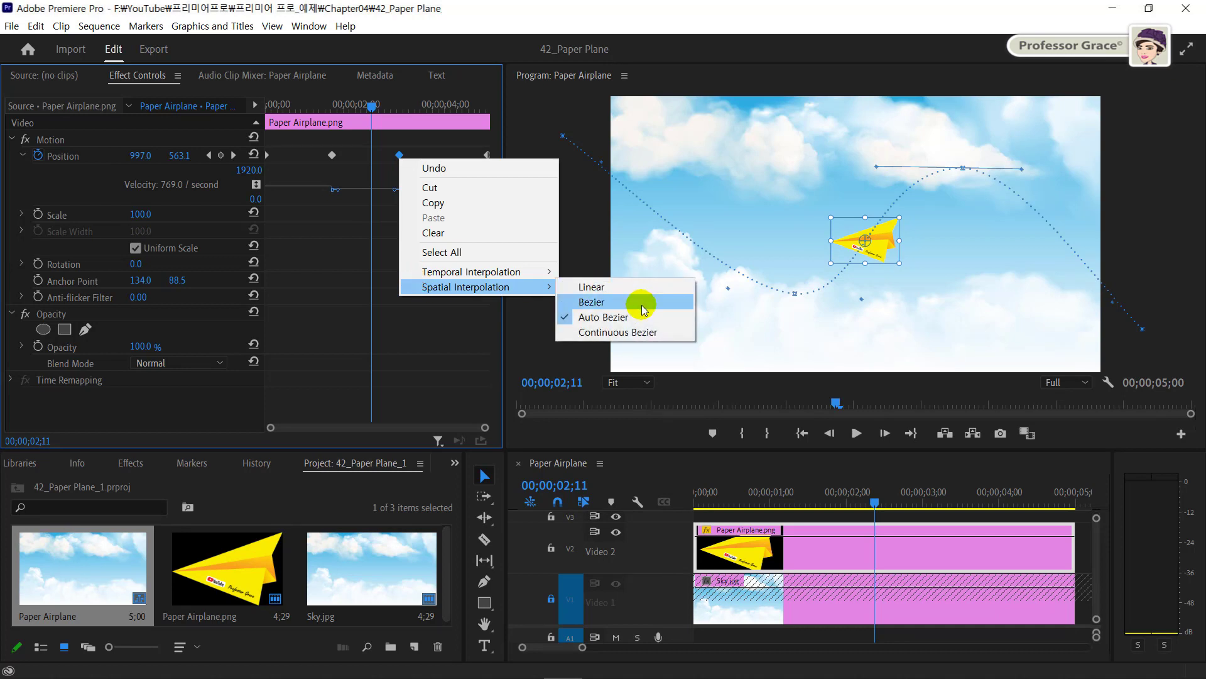
click(443, 127)
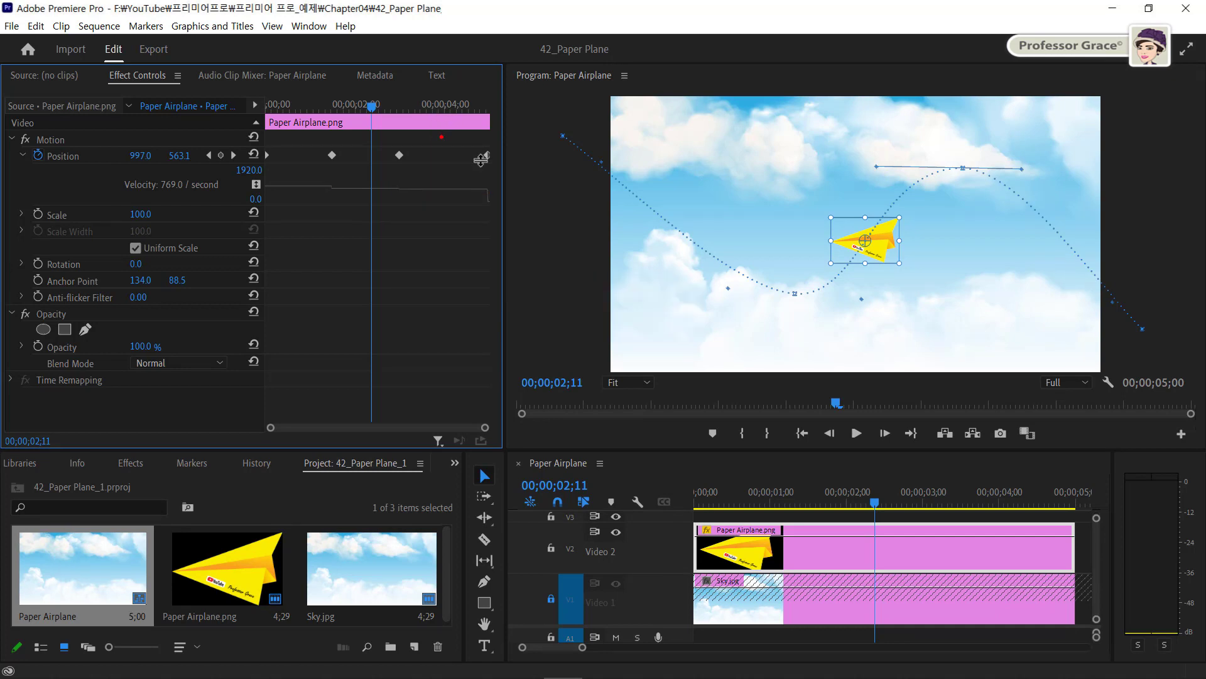
right_click(487, 156)
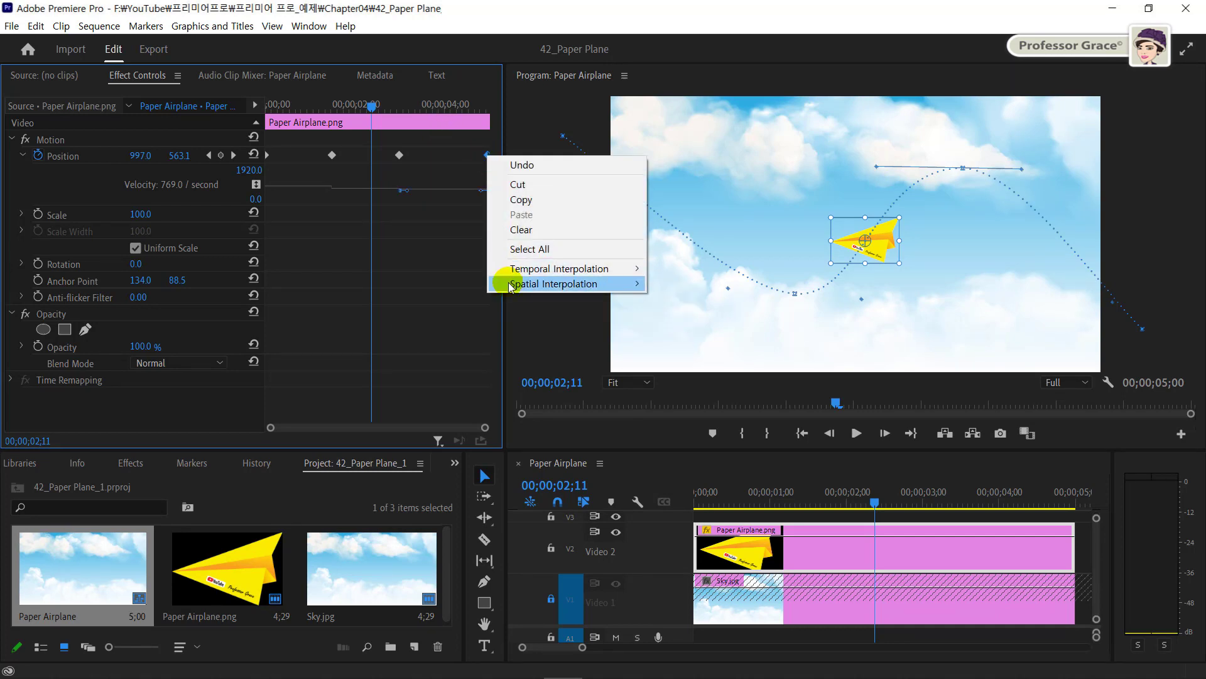
mouse_move(527, 283)
click(422, 331)
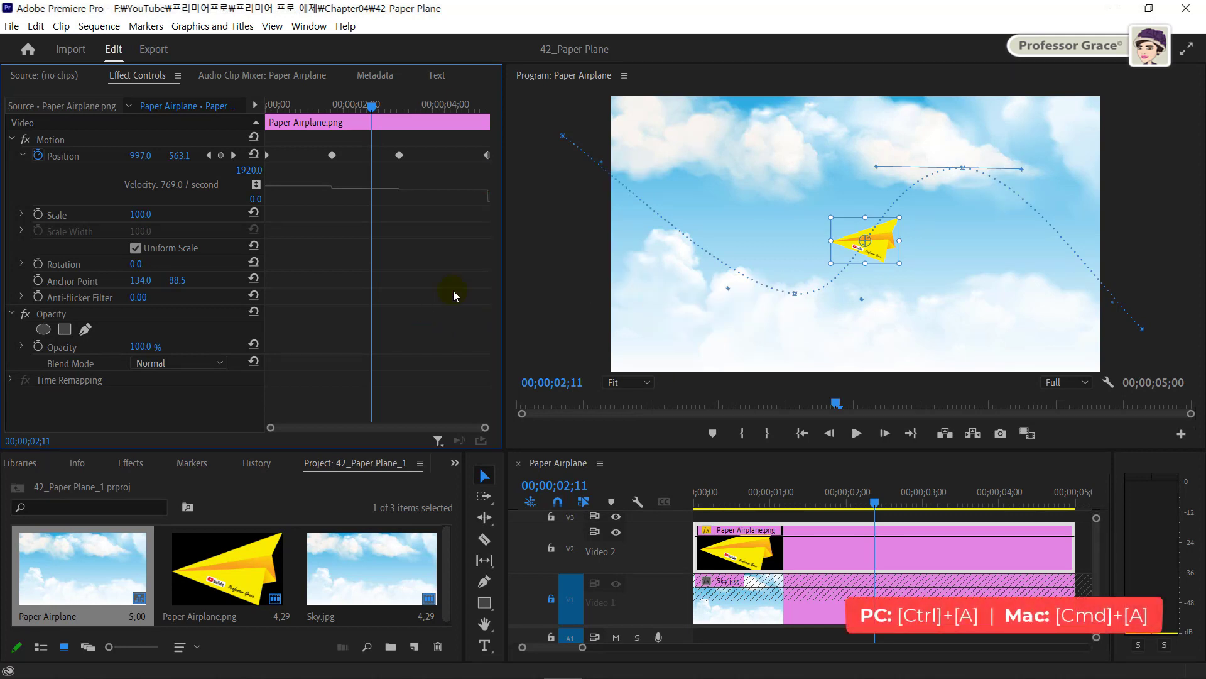
Select all the Position keyframes and set their Spatial Interpolation to Bezier
key(ctrl+a)
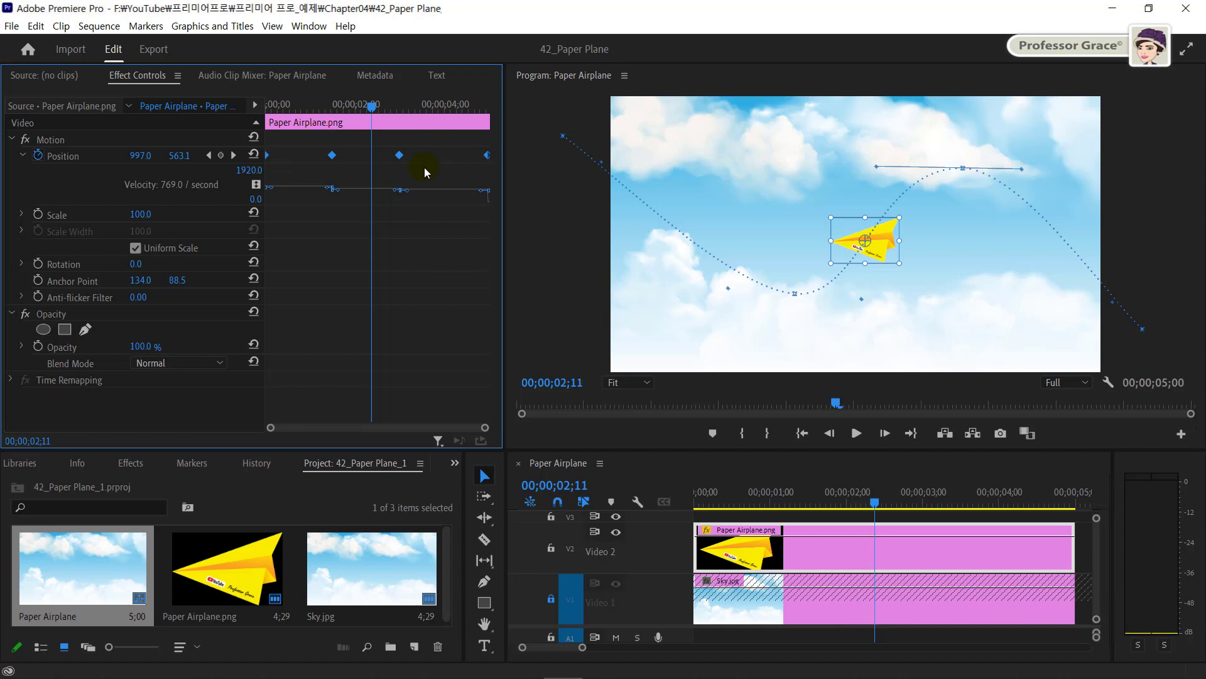
right_click(403, 162)
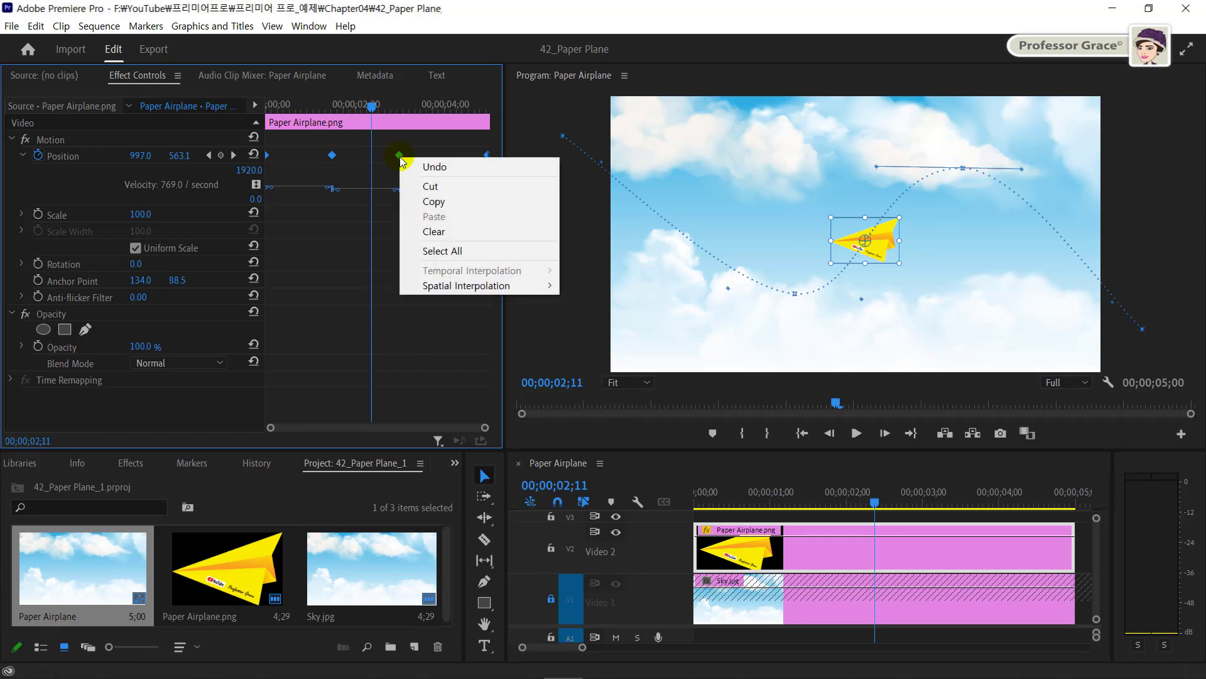
mouse_move(419, 285)
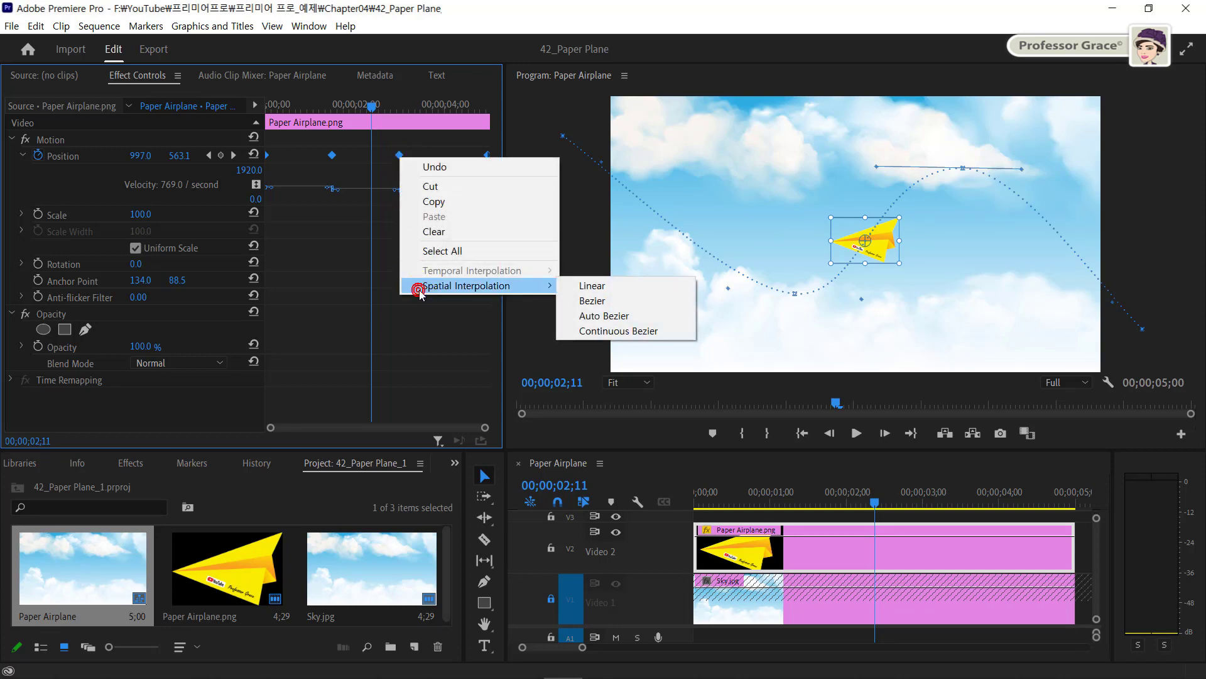
click(607, 302)
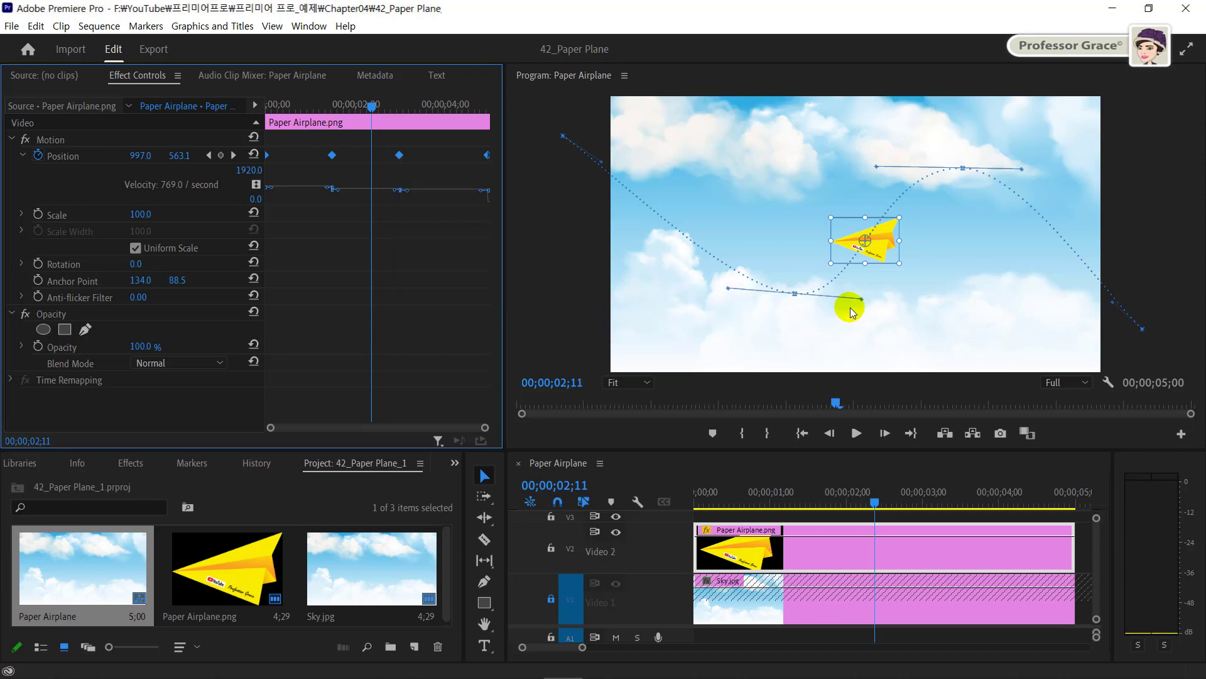
Bend each handle independently into sharp corners, pointing the lower point's two handles upward and the upper point's two handles downward
drag(728, 290, 770, 227)
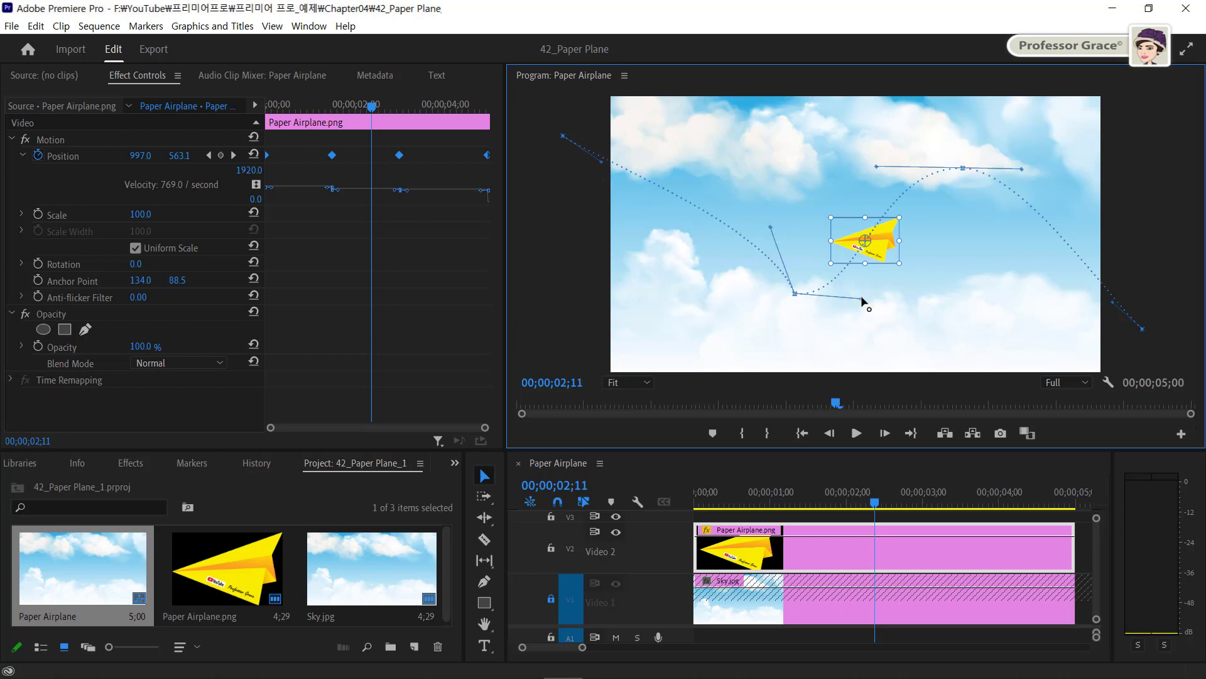
drag(865, 299, 823, 231)
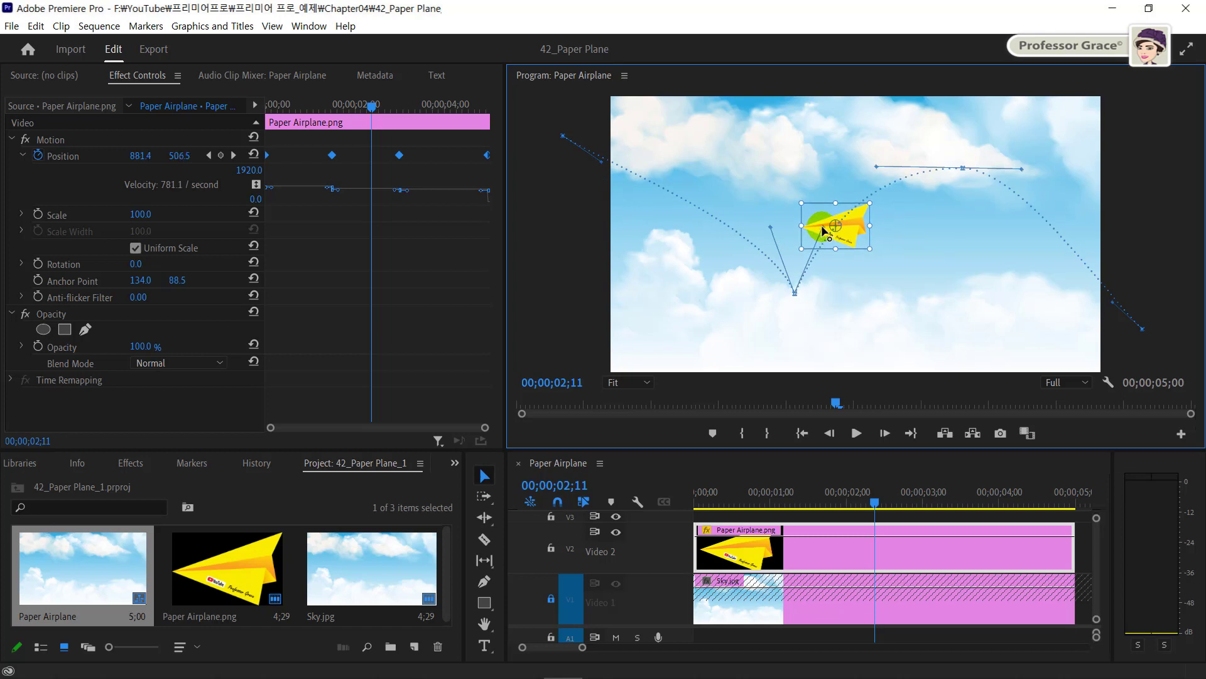
drag(877, 169, 925, 225)
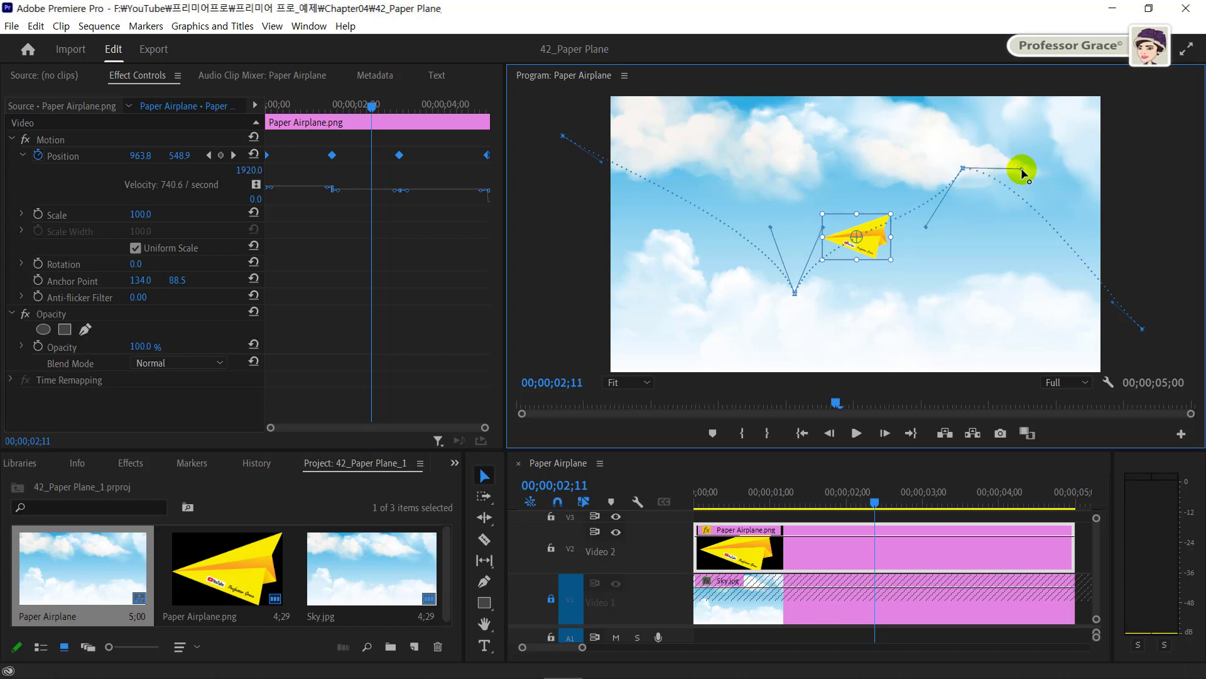
drag(1023, 169, 993, 228)
Change the Spatial Interpolation of all the selected Position keyframes to Continuous Bezier
right_click(399, 156)
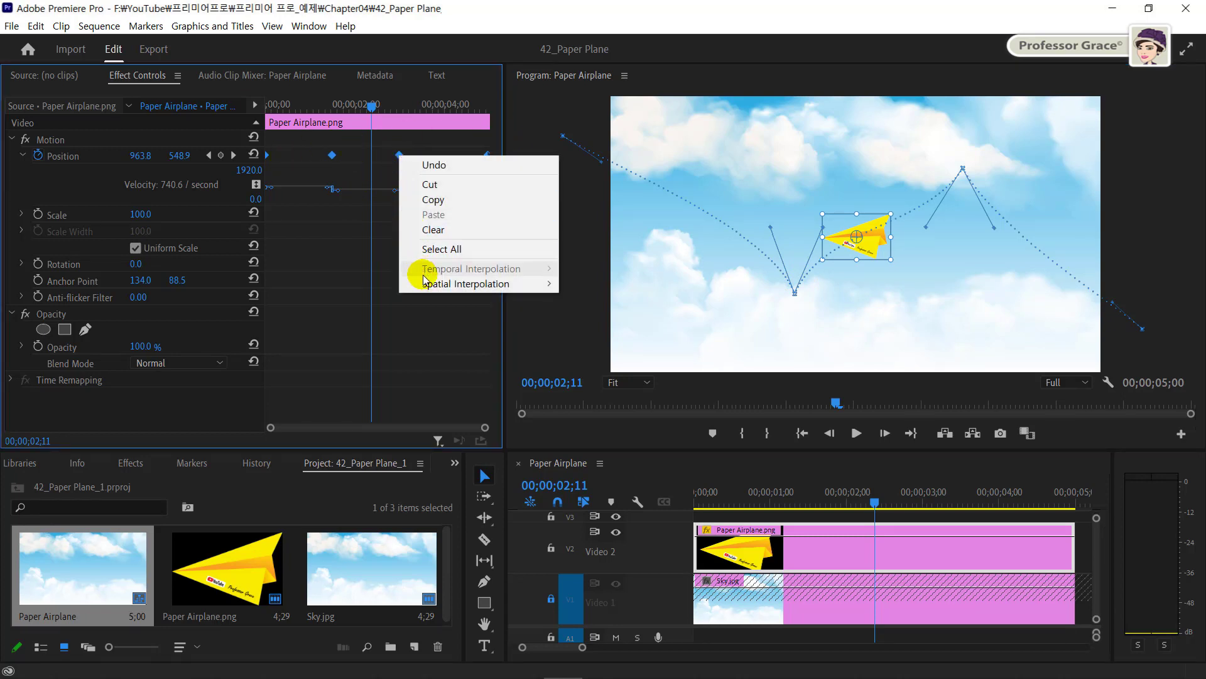
mouse_move(431, 284)
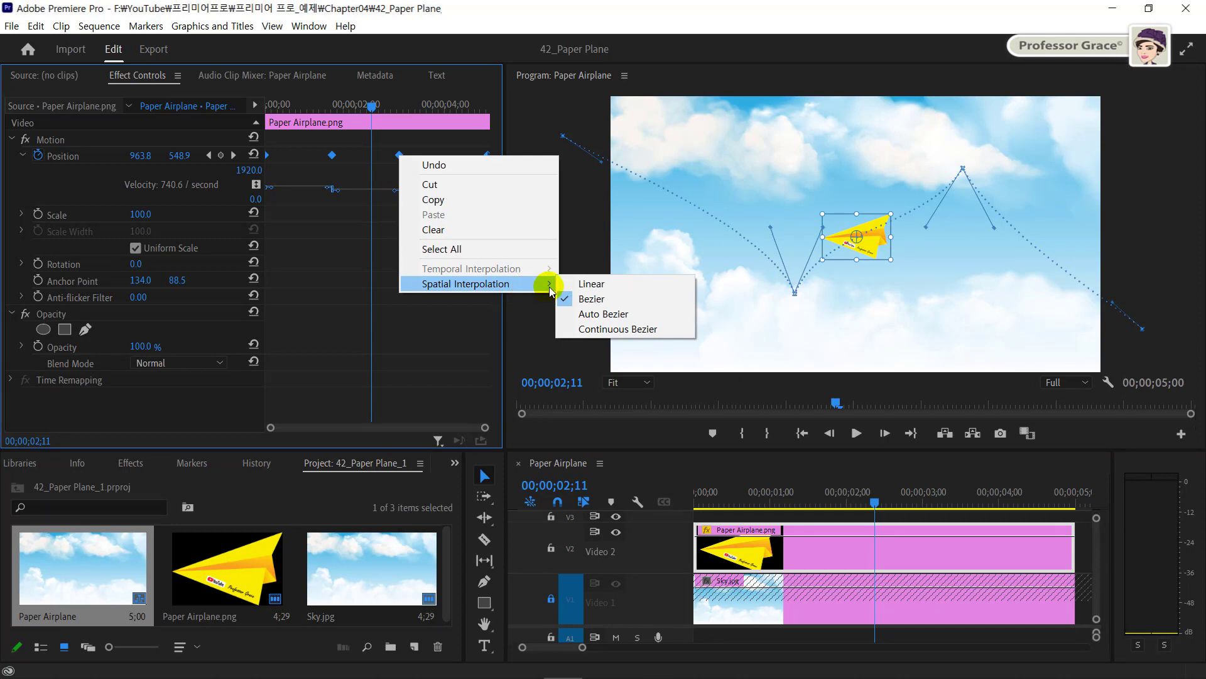
click(596, 330)
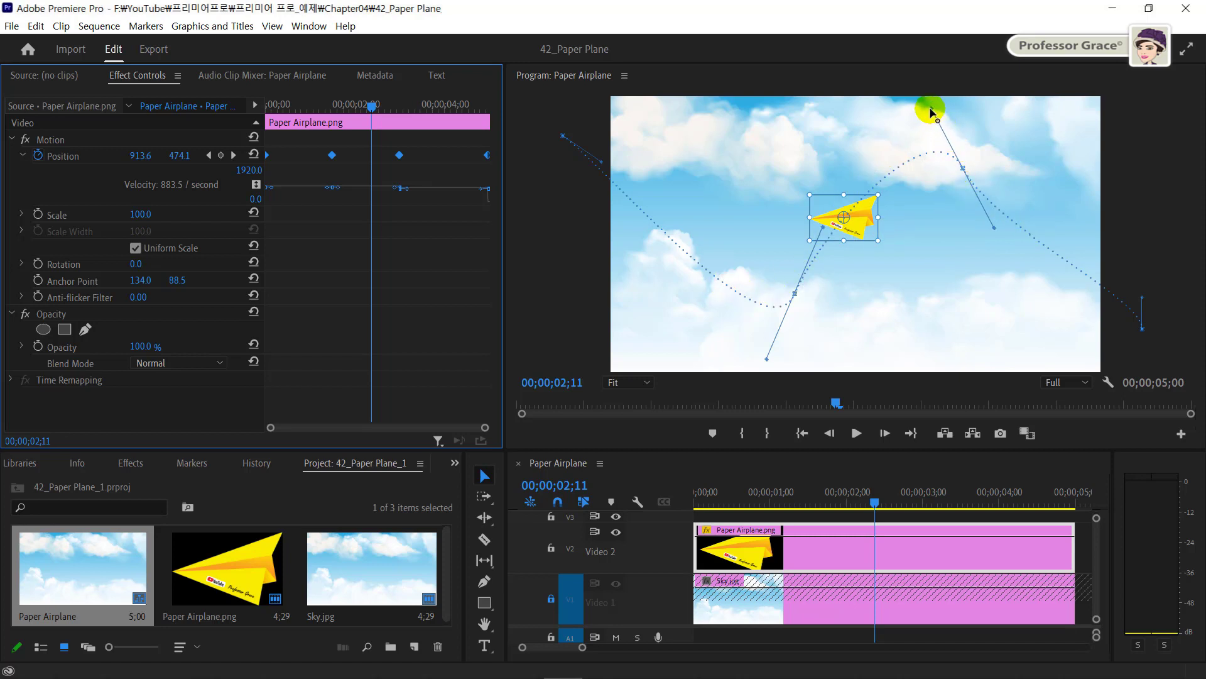
Swing the handles of the motion path's upper and lower keyframe points to nearly horizontal, forming a smooth S-shaped curve
mouse_move(932, 112)
mouse_down()
mouse_move(918, 174)
mouse_move(884, 172)
mouse_up()
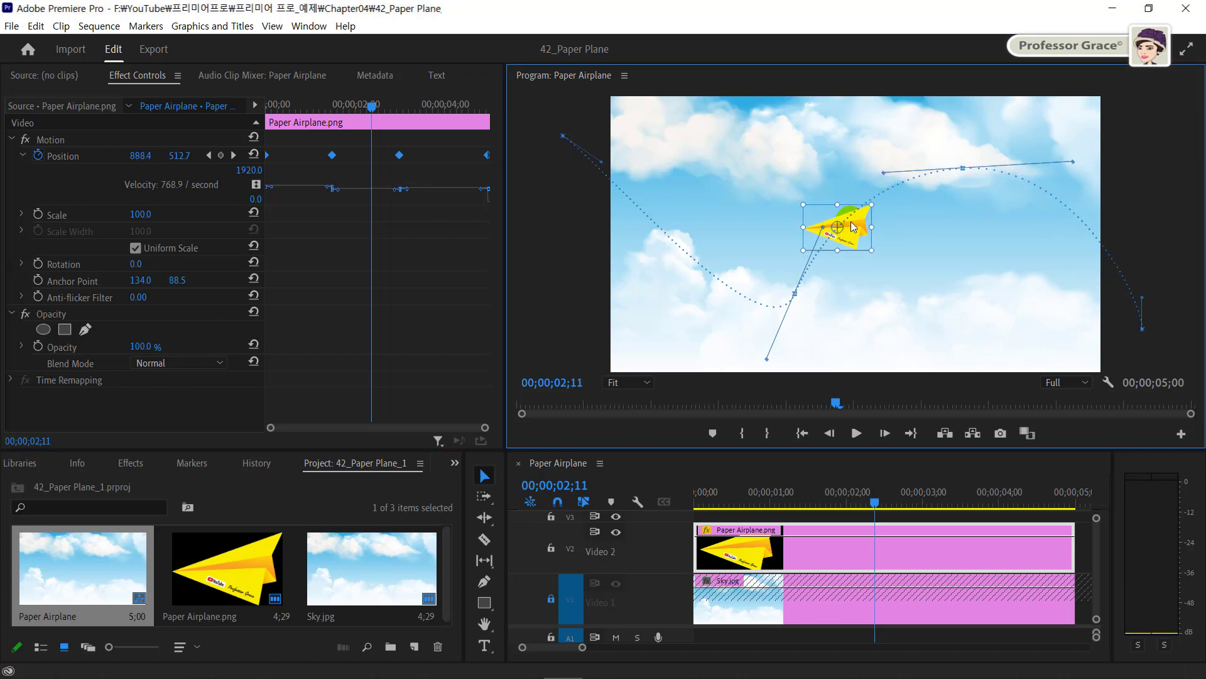
click(825, 229)
drag(824, 228, 875, 295)
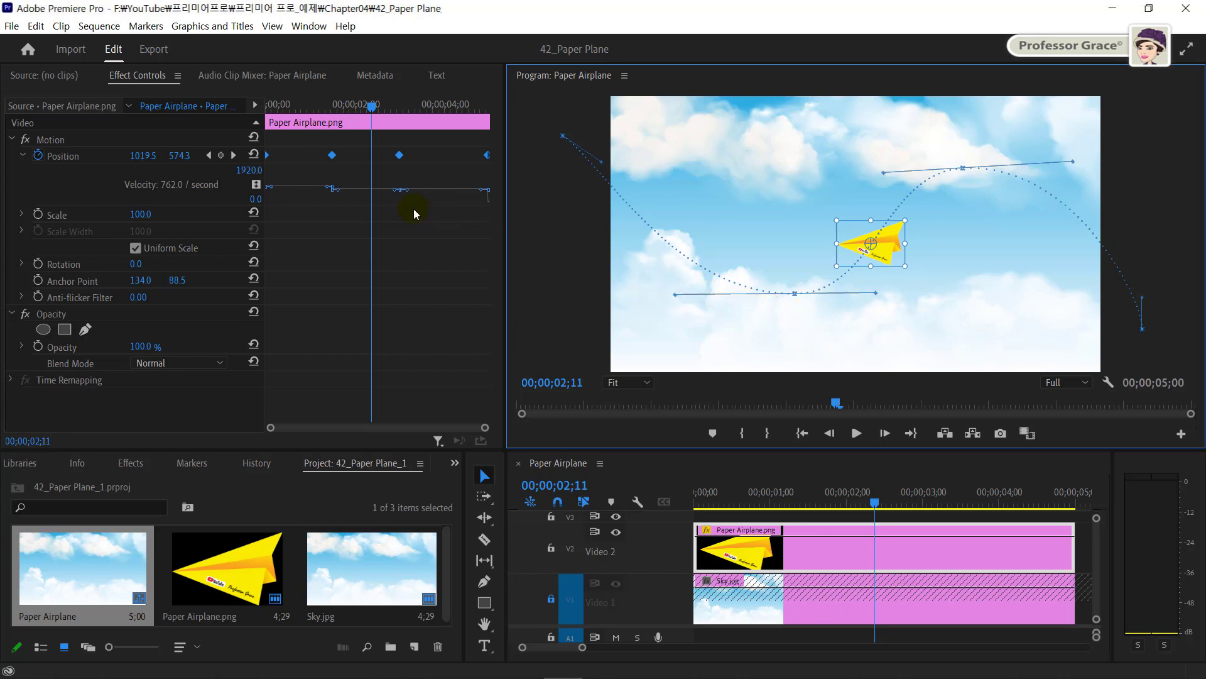
Set the Spatial Interpolation of all the selected Position keyframes to Linear
right_click(333, 157)
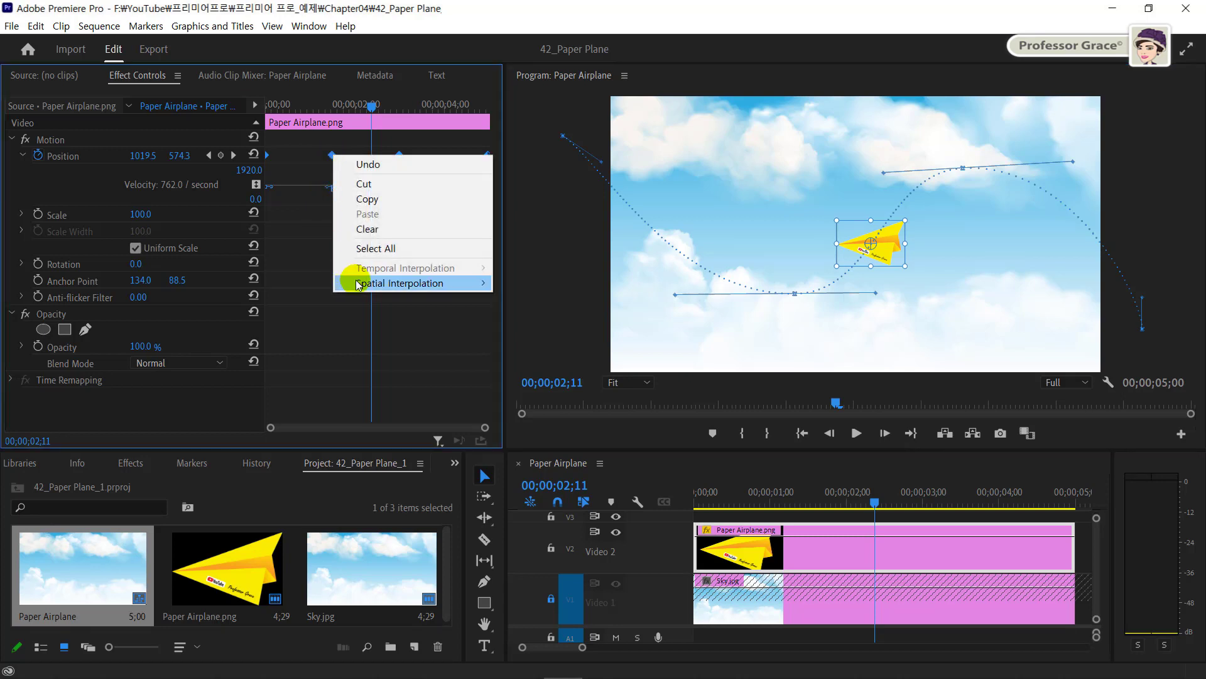
mouse_move(359, 285)
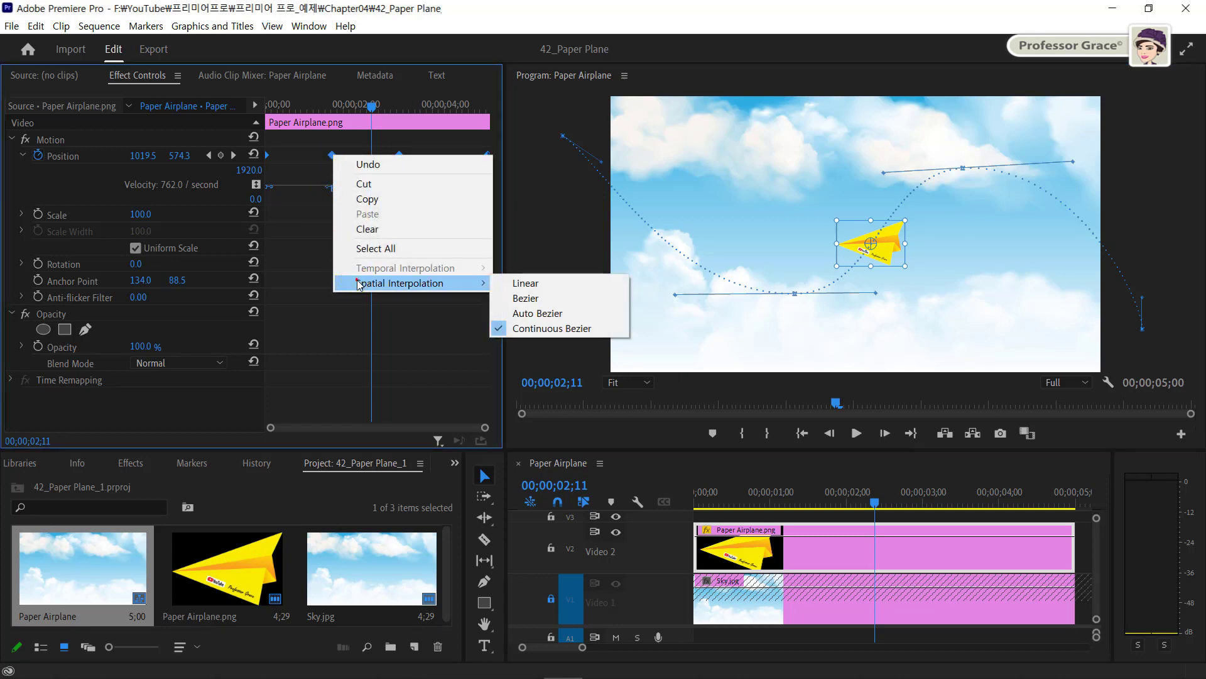
click(527, 284)
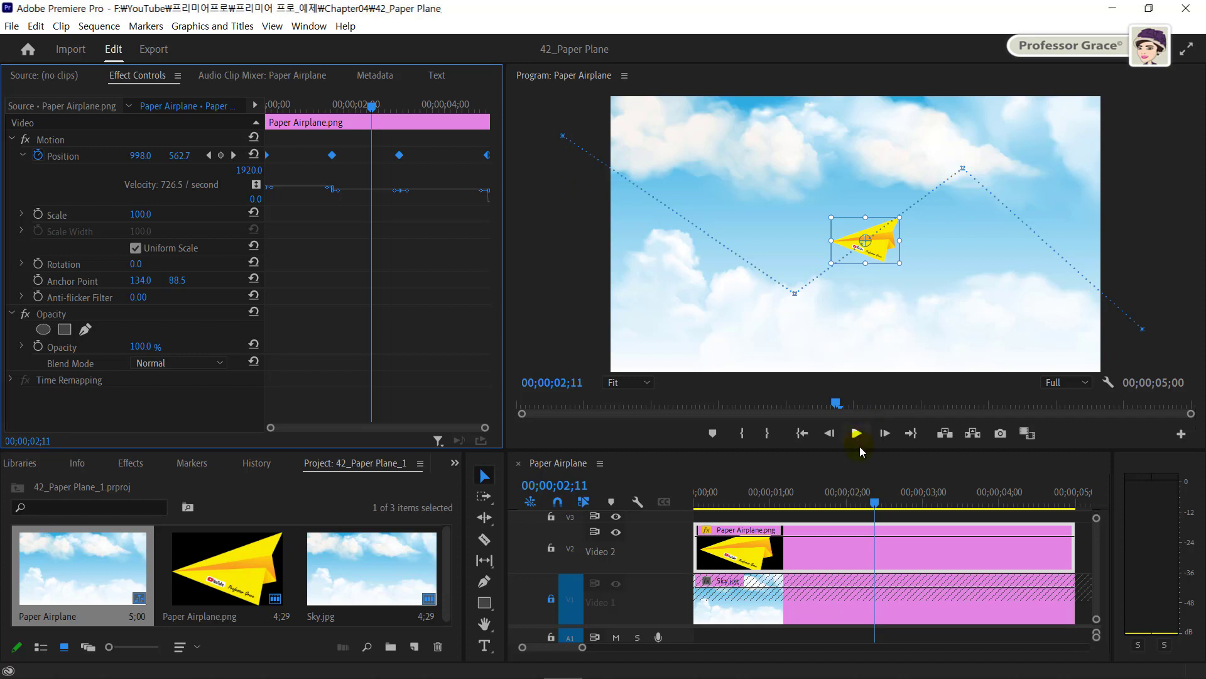
Preview the airplane's flight from near the start of the sequence, and leave the playhead at 00;00;02;06
drag(880, 506, 710, 503)
key(space)
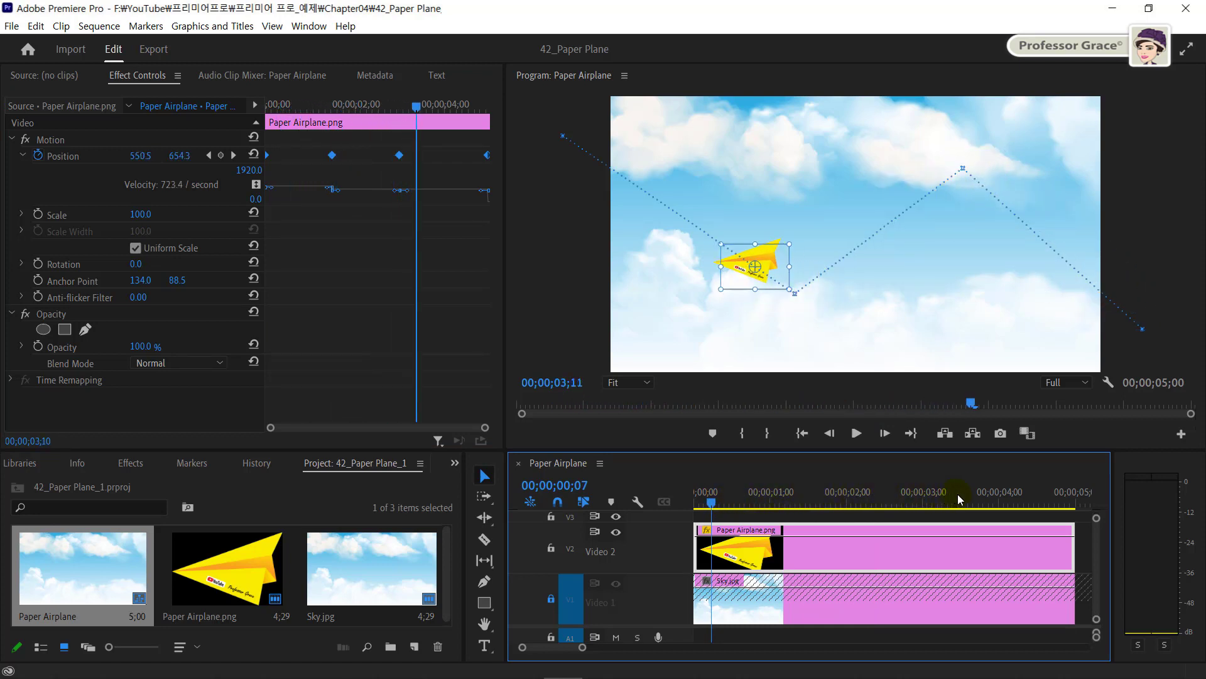
click(1045, 501)
click(896, 497)
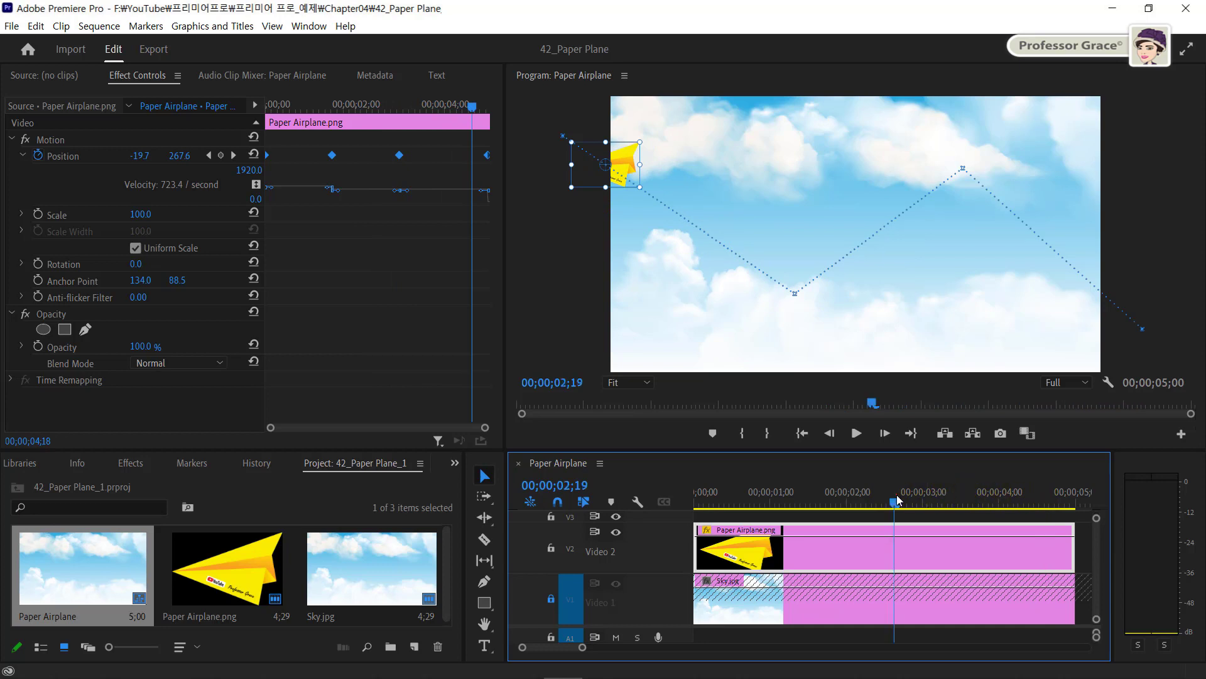
drag(896, 497, 865, 503)
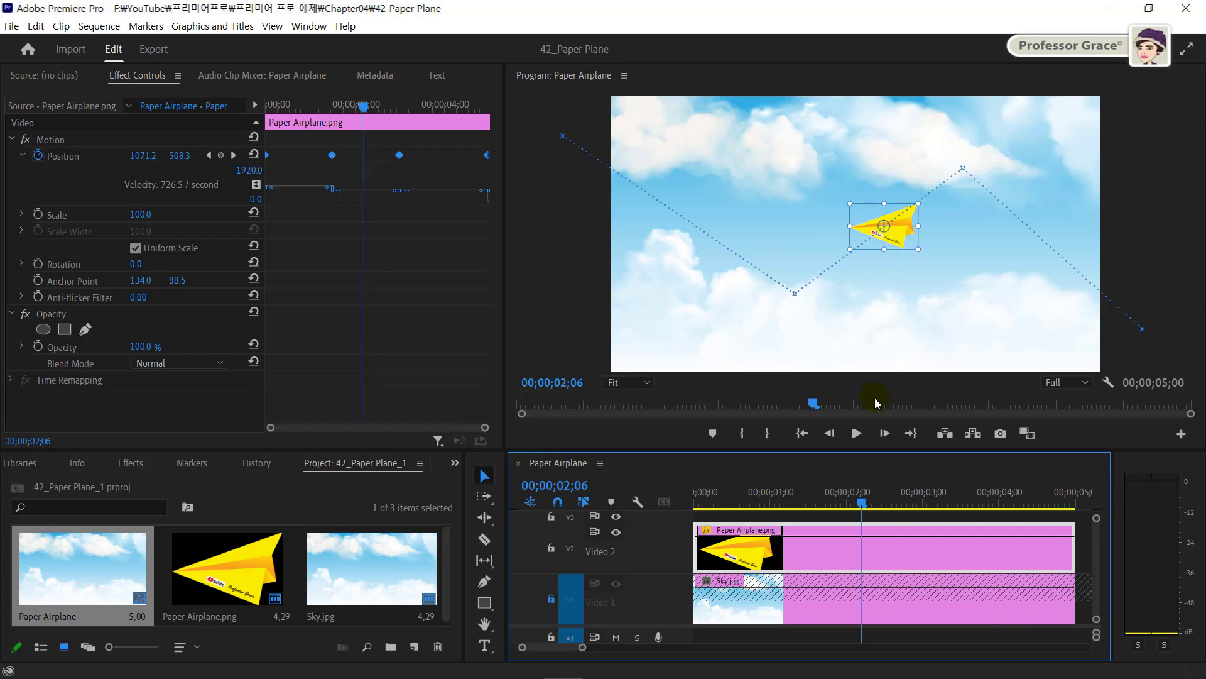
Try Auto Bezier spatial interpolation on the third Position keyframe alone, and undo the change
click(374, 264)
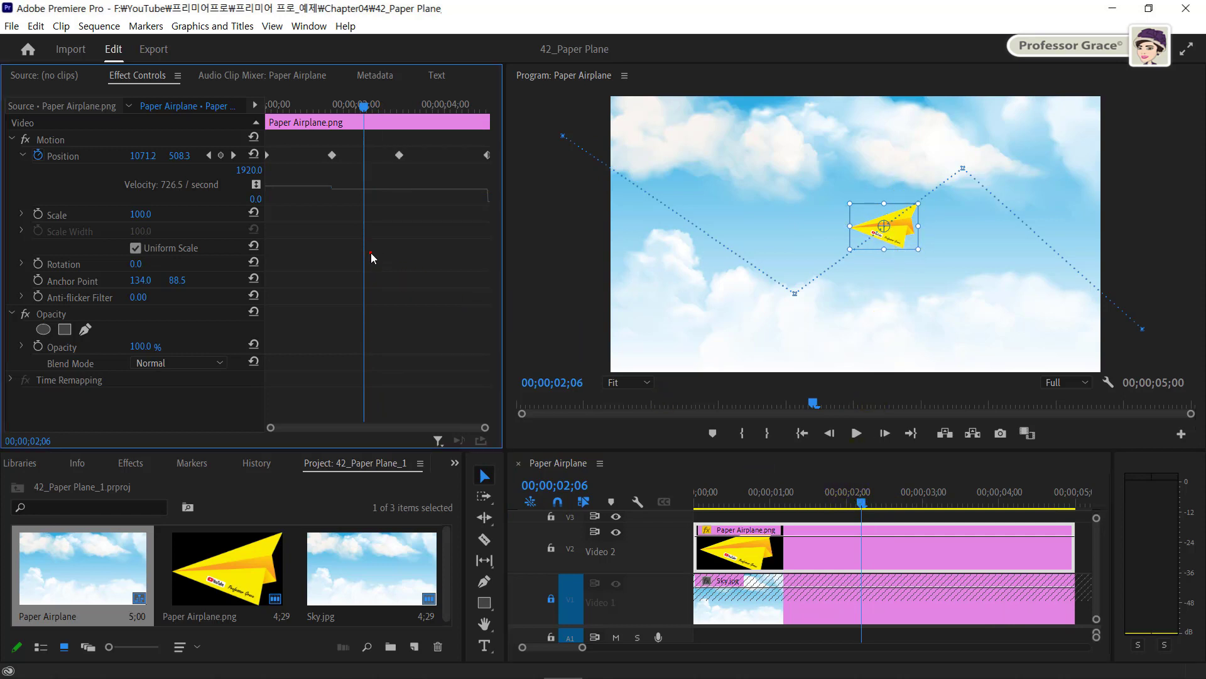
right_click(399, 154)
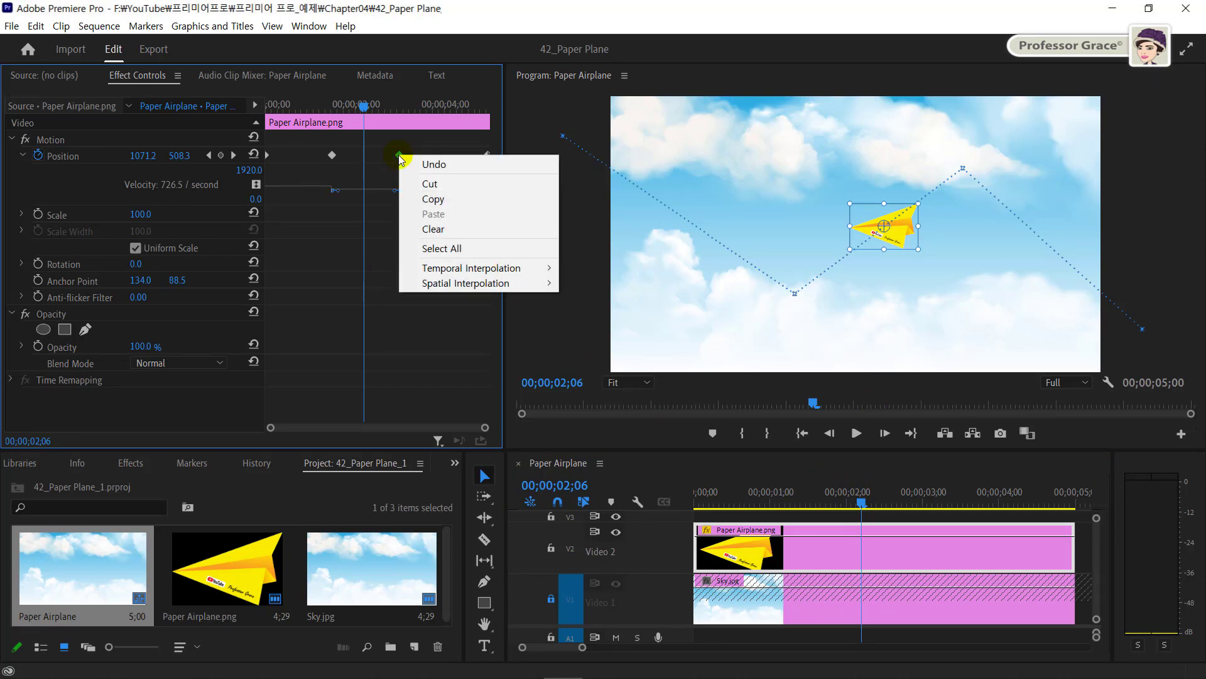
mouse_move(427, 285)
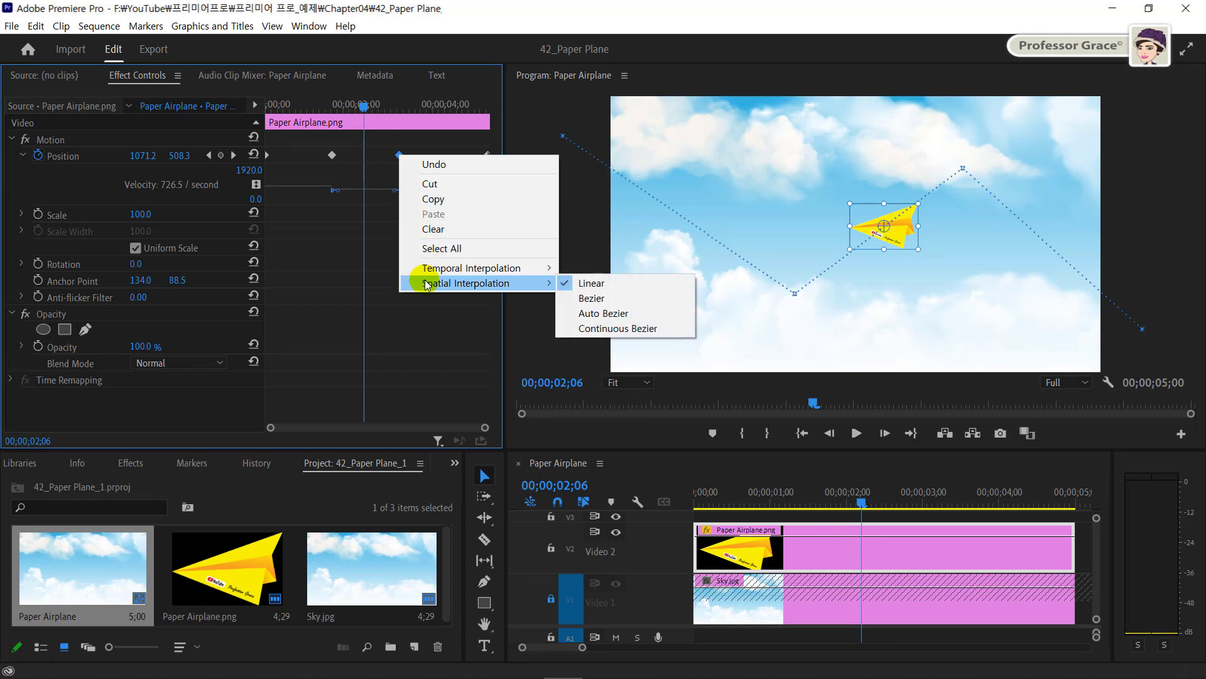
click(605, 314)
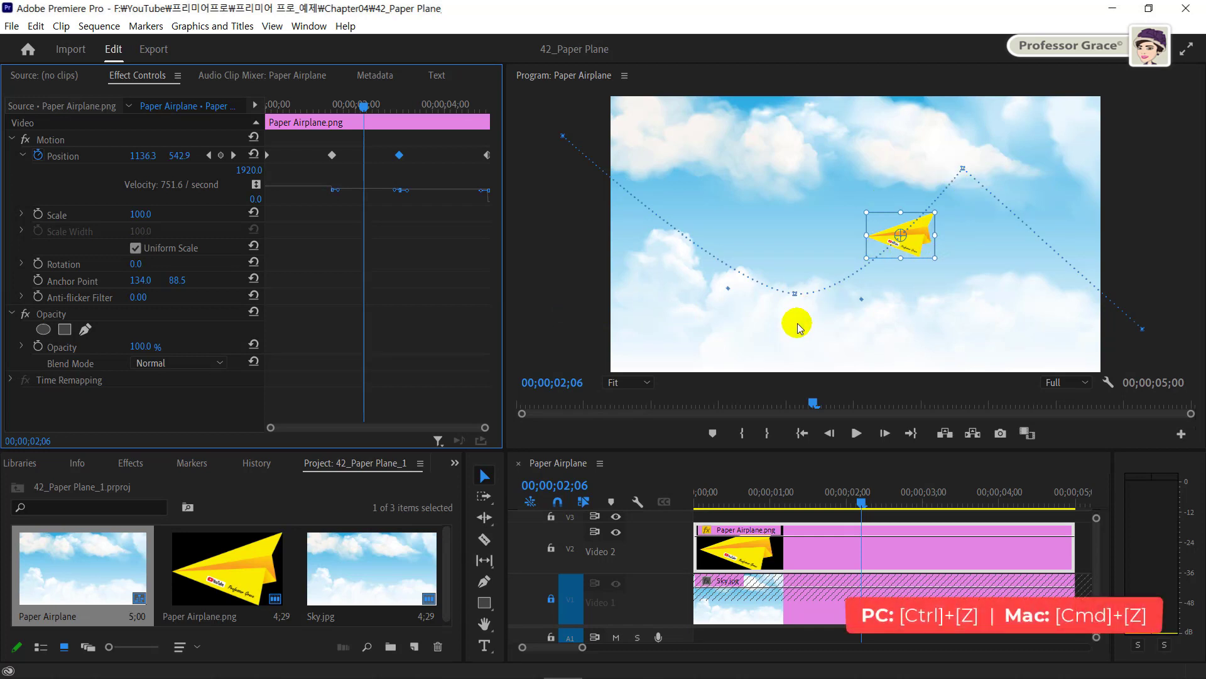
key(ctrl+z)
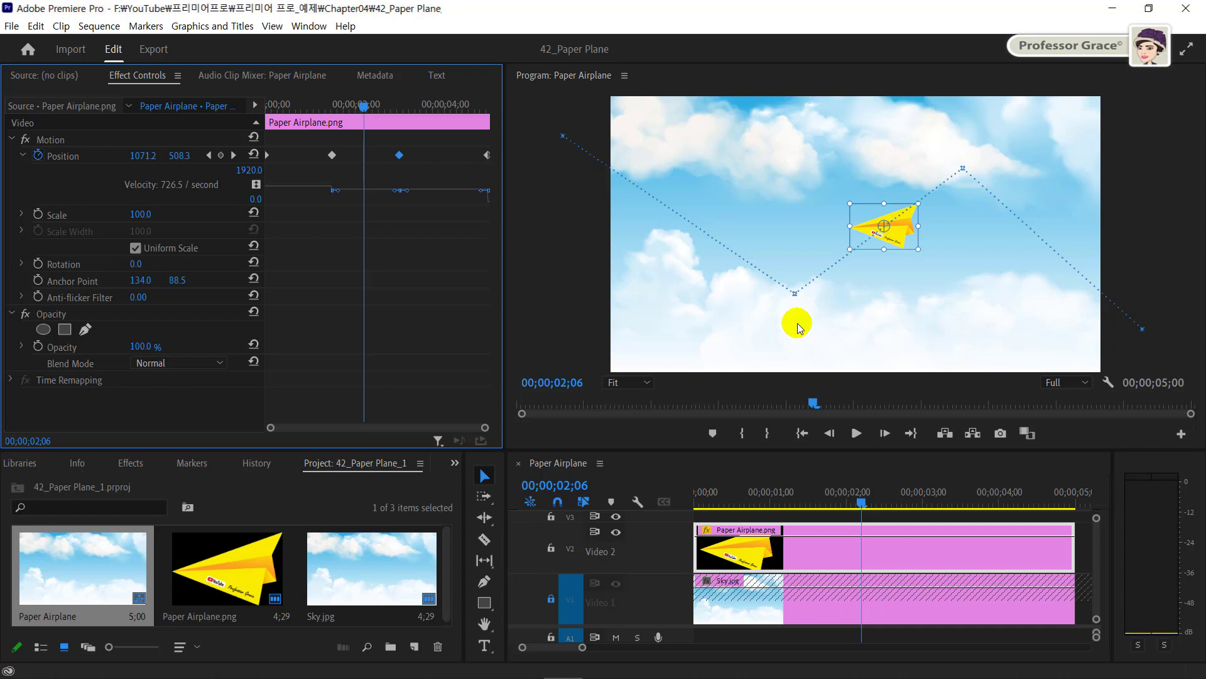
With no keyframes selected, convert the motion path's upper corner point into a smooth curve point directly in the Program monitor
click(411, 232)
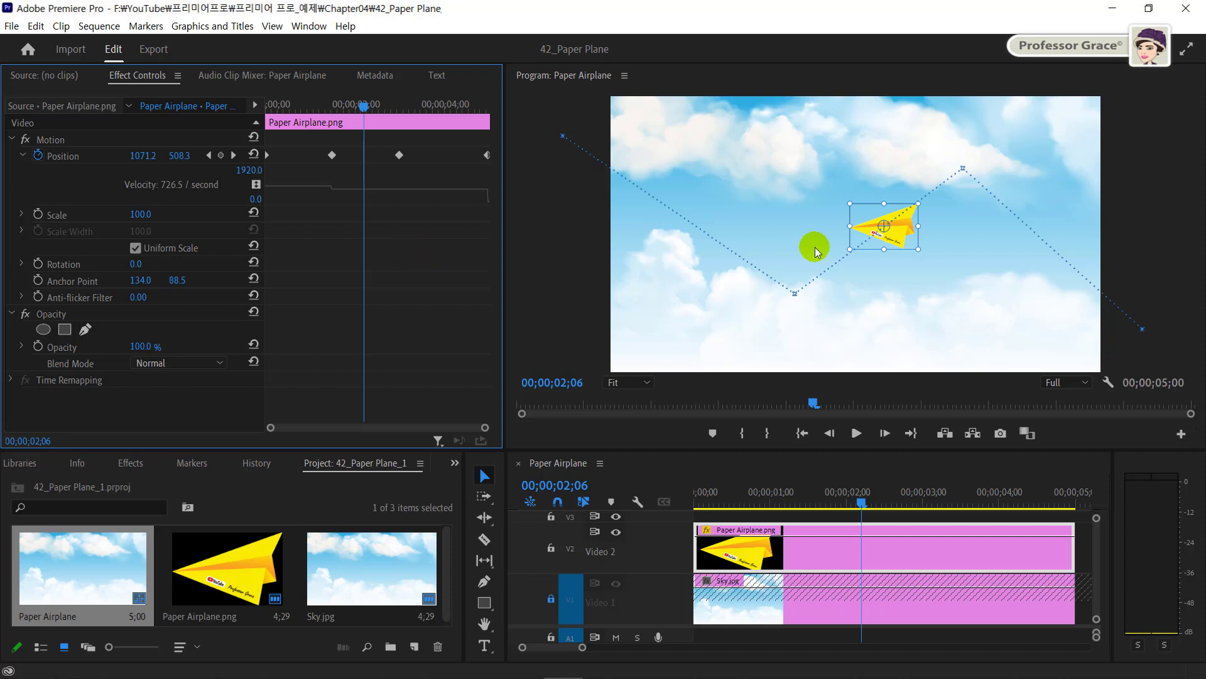
key(ctrl)
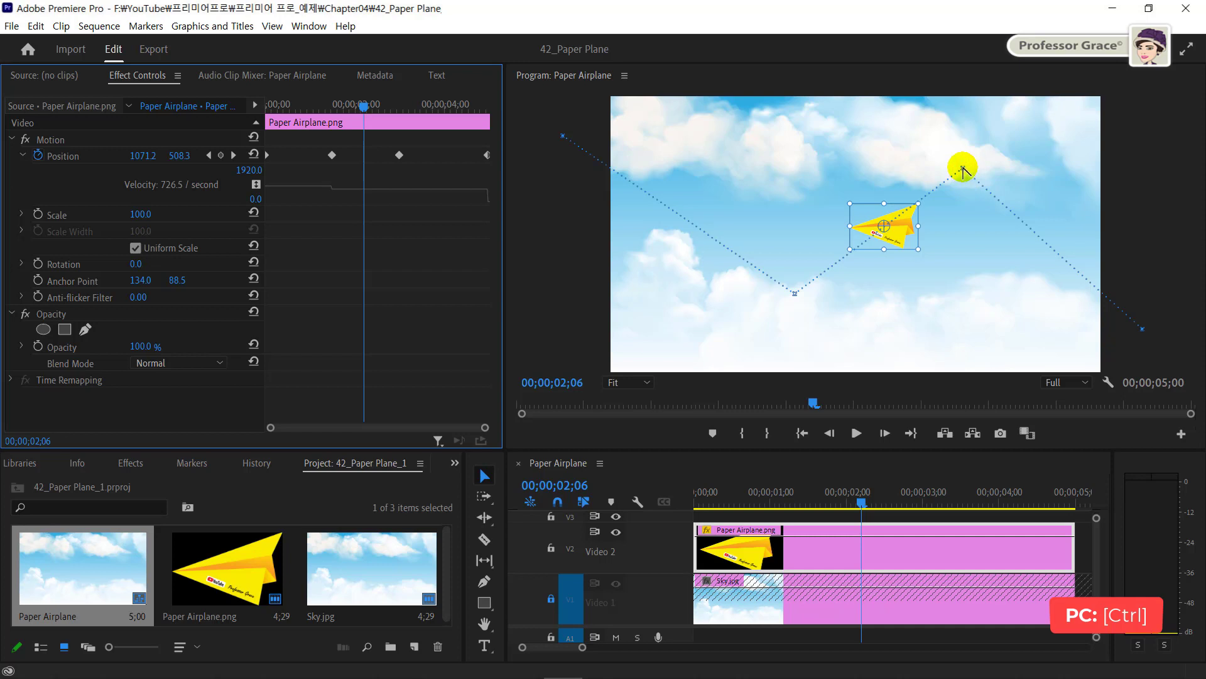
ctrl+click(963, 169)
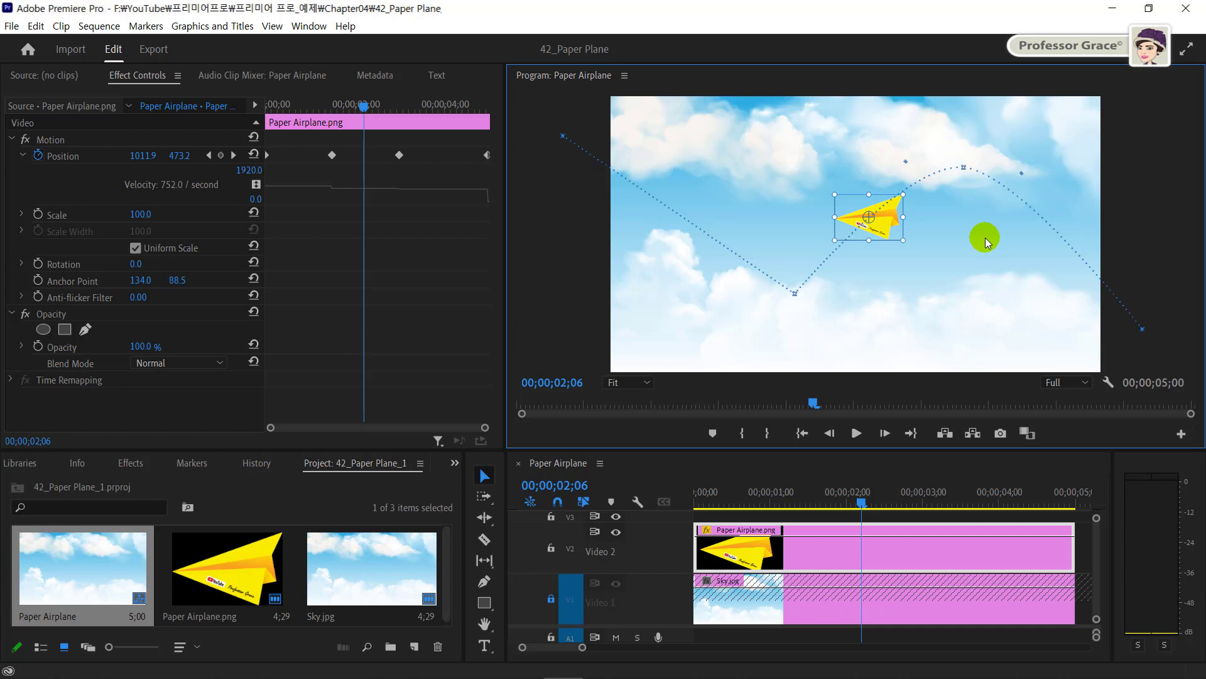
Check which Spatial Interpolation type is set on the second Position keyframe, without changing it
right_click(331, 155)
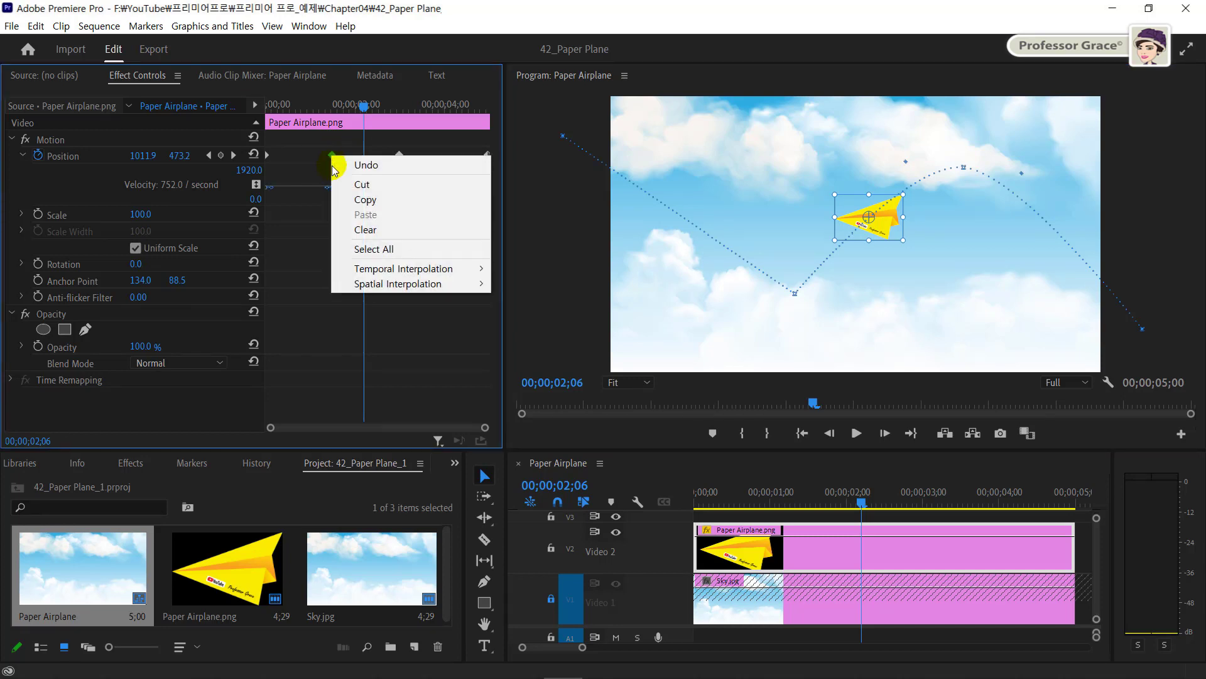
click(357, 284)
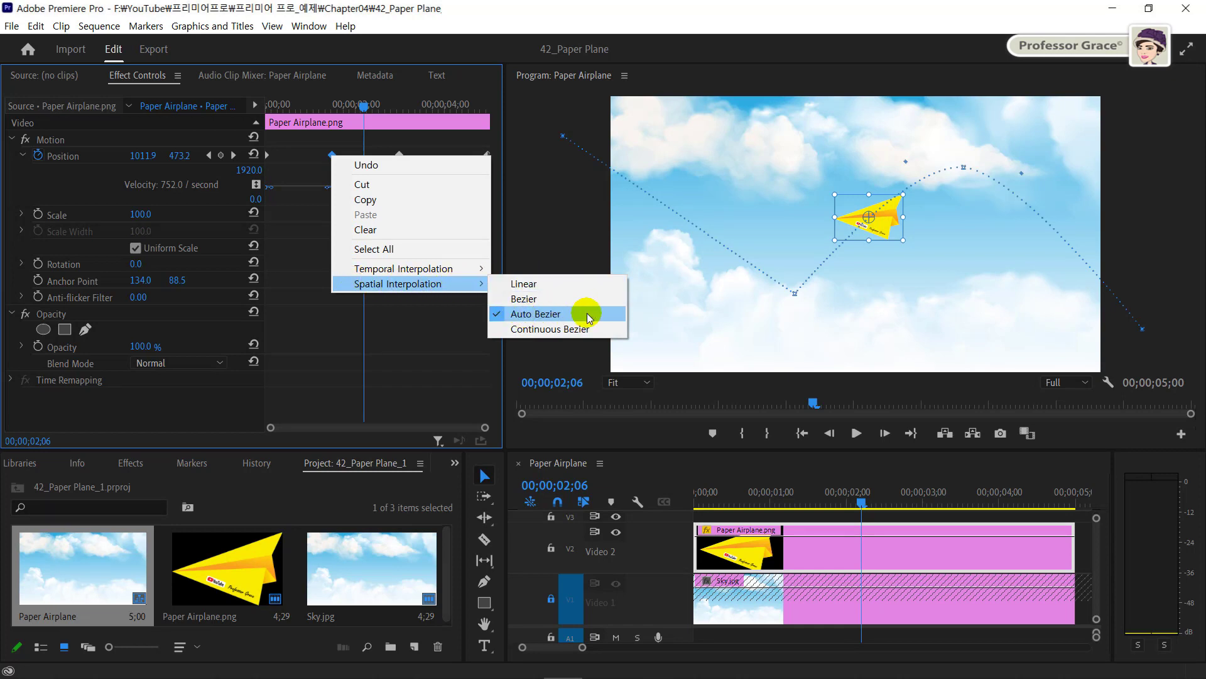
click(410, 324)
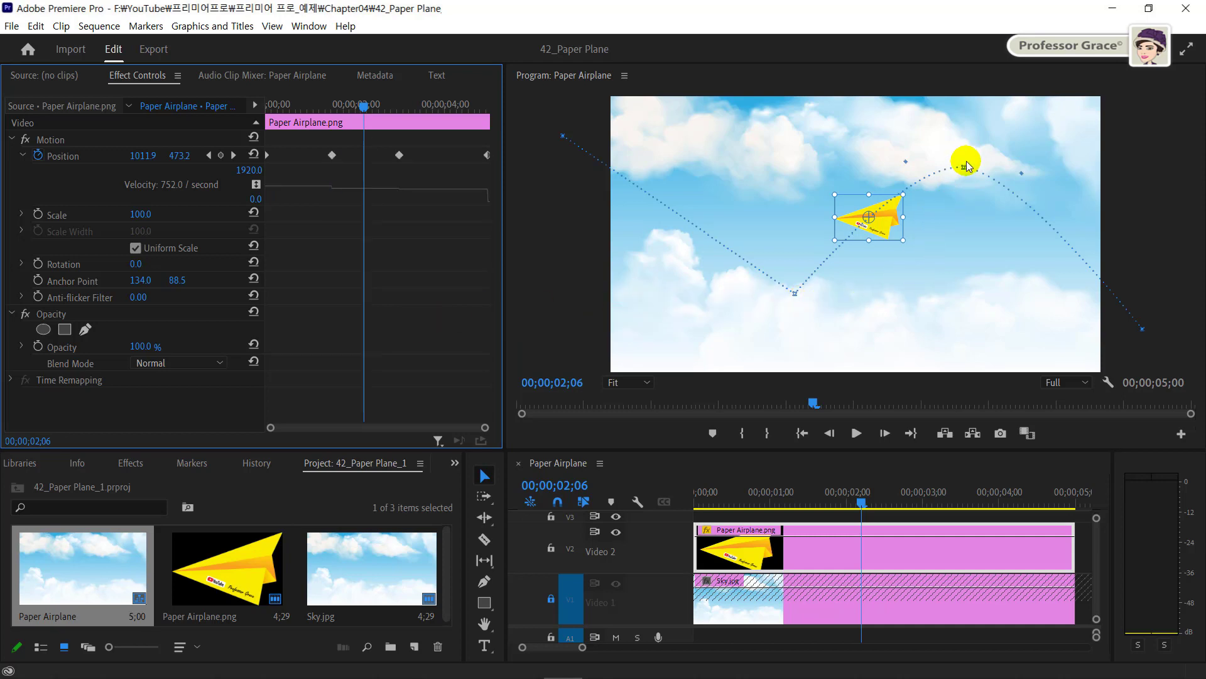
Lengthen a direction handle of the motion path's upper point, split the two handles, and angle each one down independently to sharpen the bend
click(906, 163)
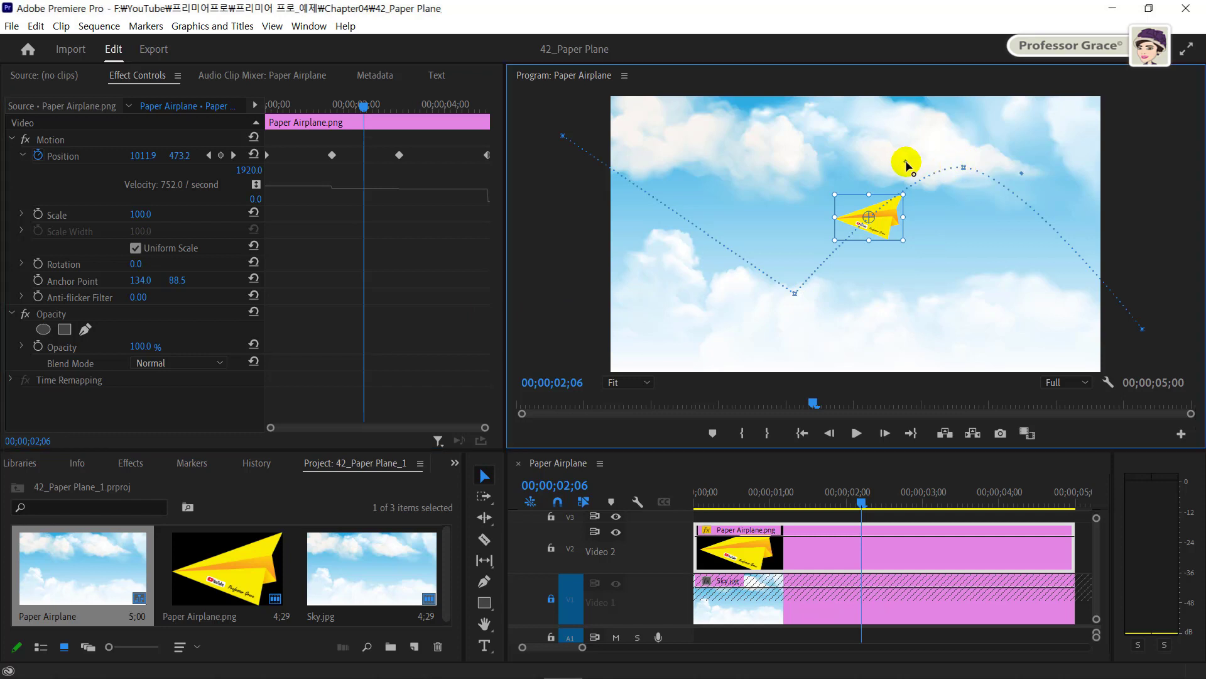
drag(906, 163, 880, 166)
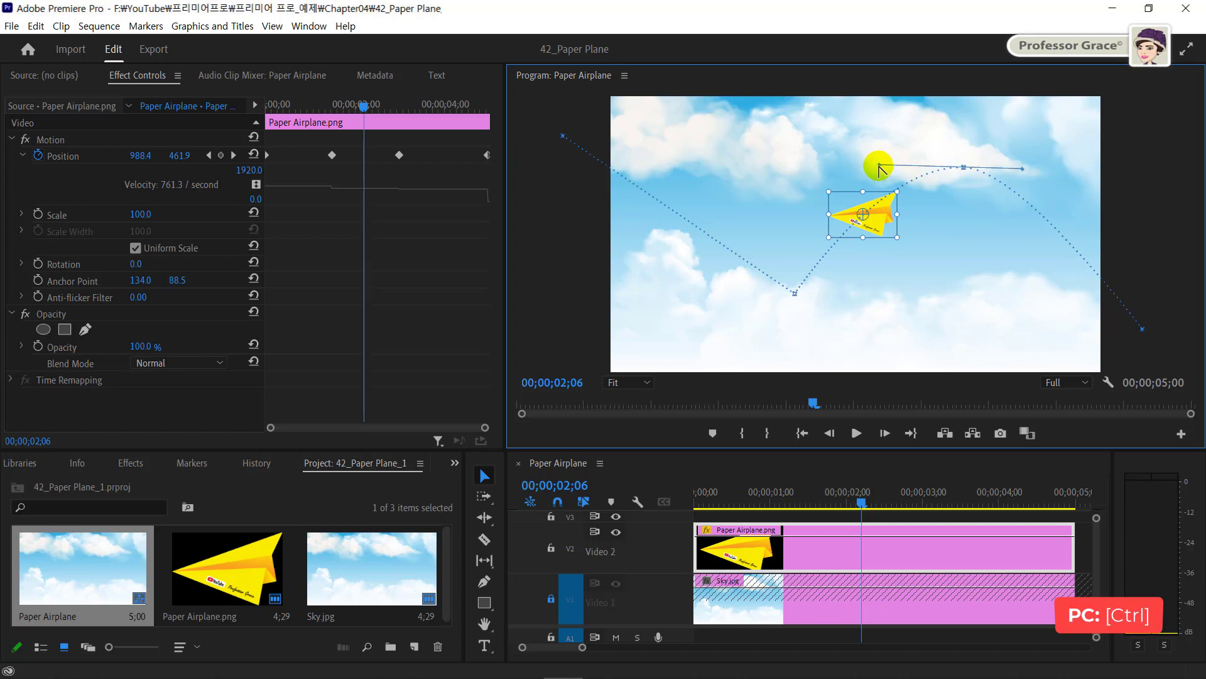
ctrl+click(880, 166)
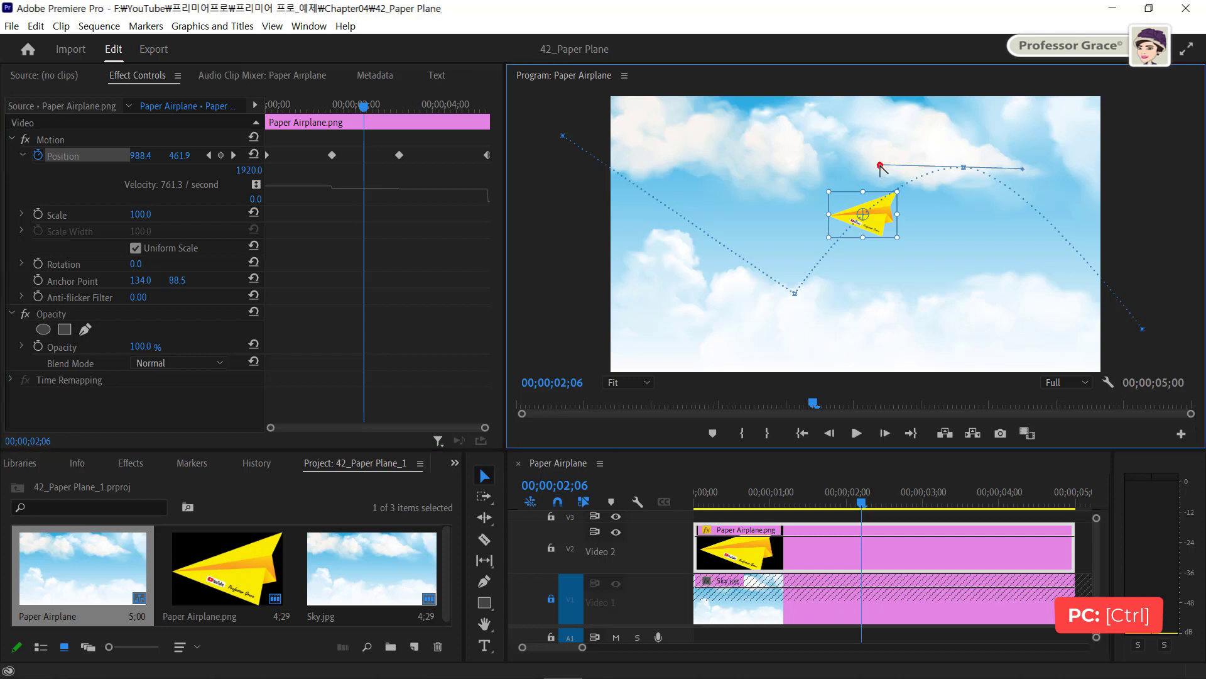
drag(882, 166, 934, 207)
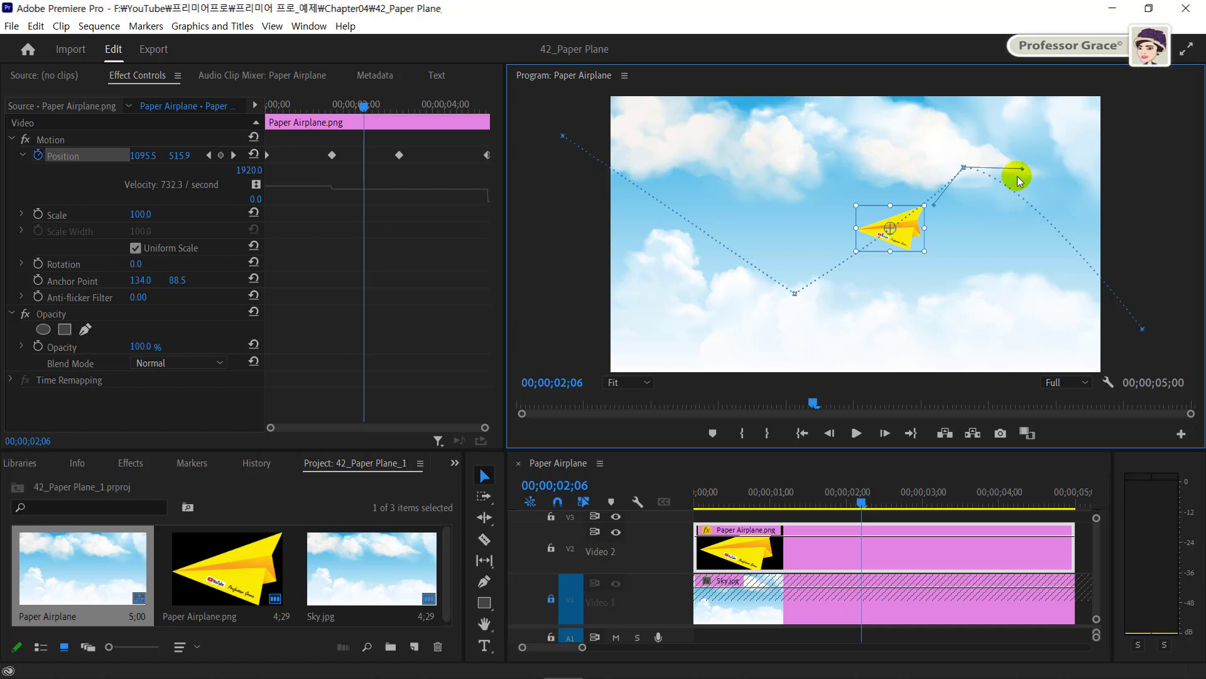
drag(1021, 166, 1011, 196)
Check the second Position keyframe's Spatial Interpolation type with the upper point's handles split
click(326, 217)
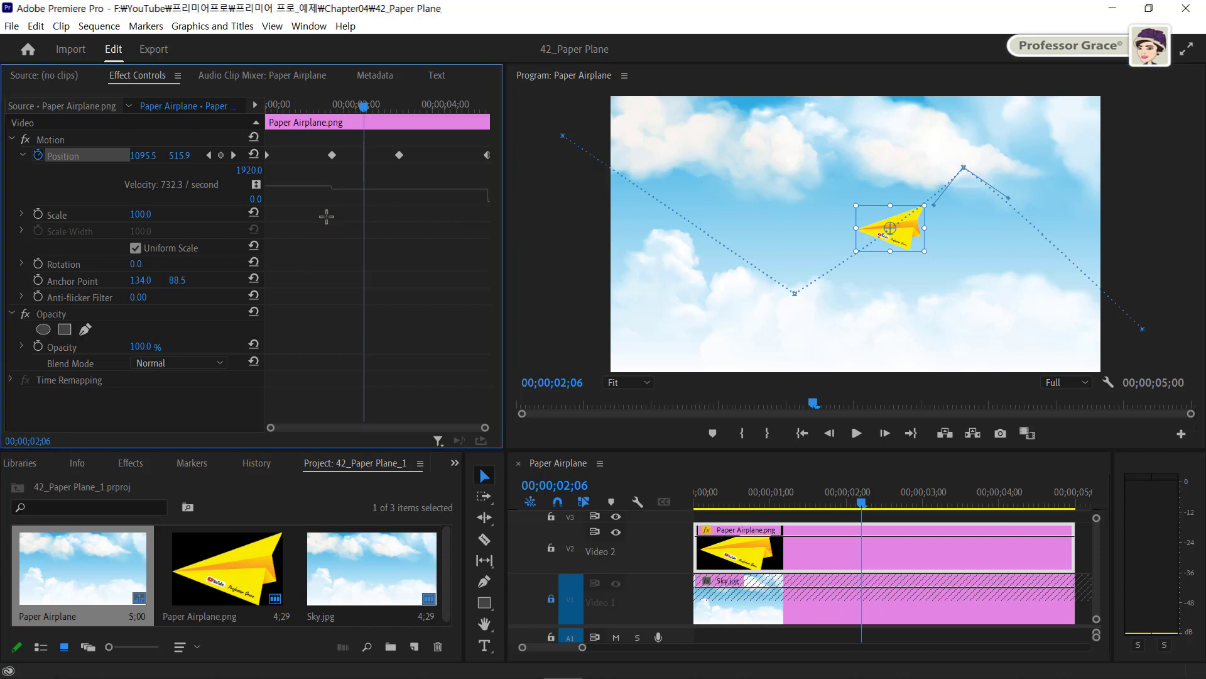
click(332, 155)
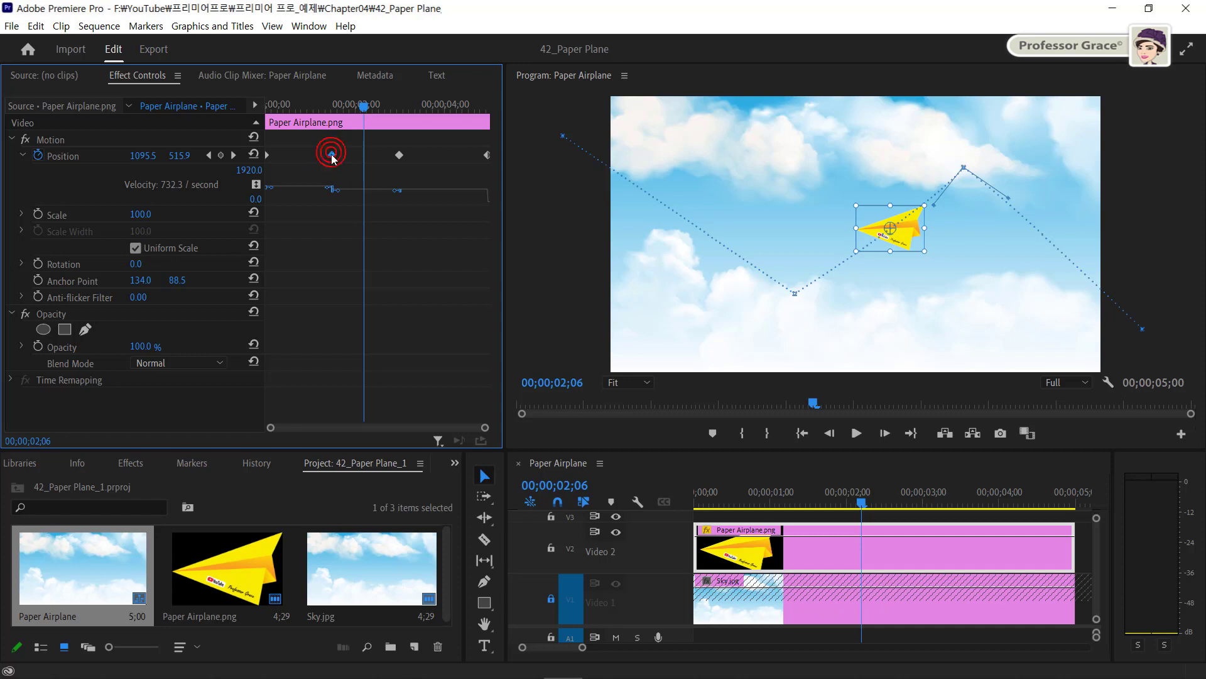
right_click(332, 155)
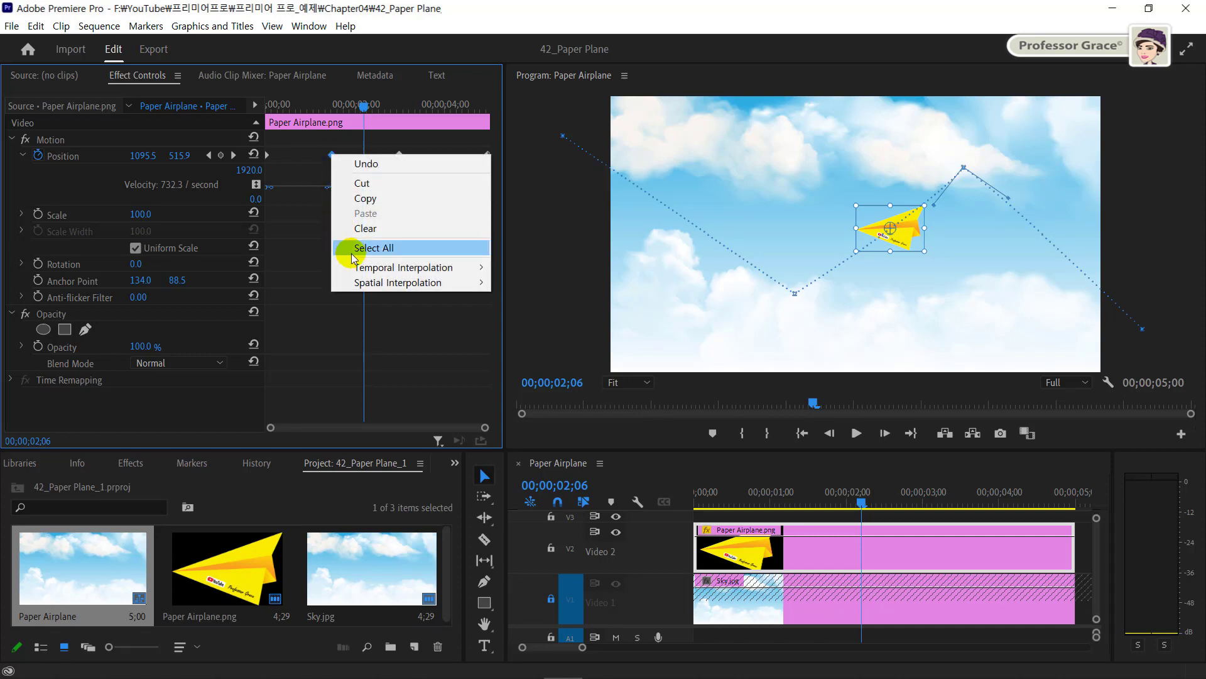
mouse_move(355, 283)
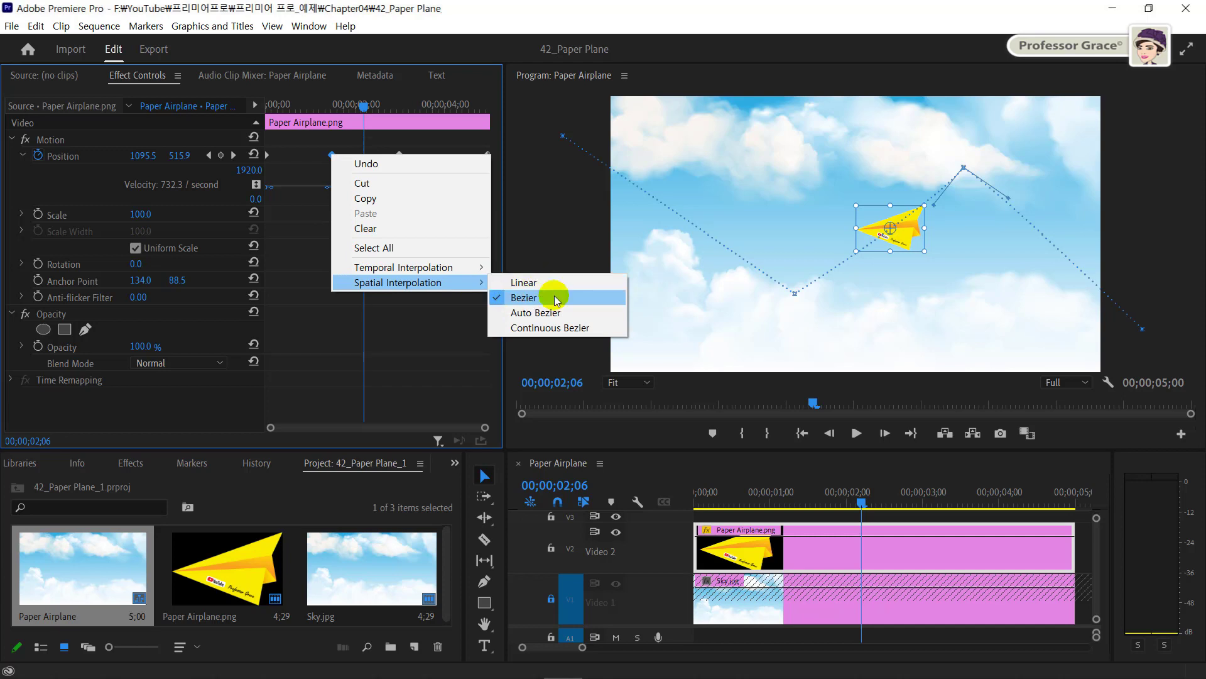
click(428, 324)
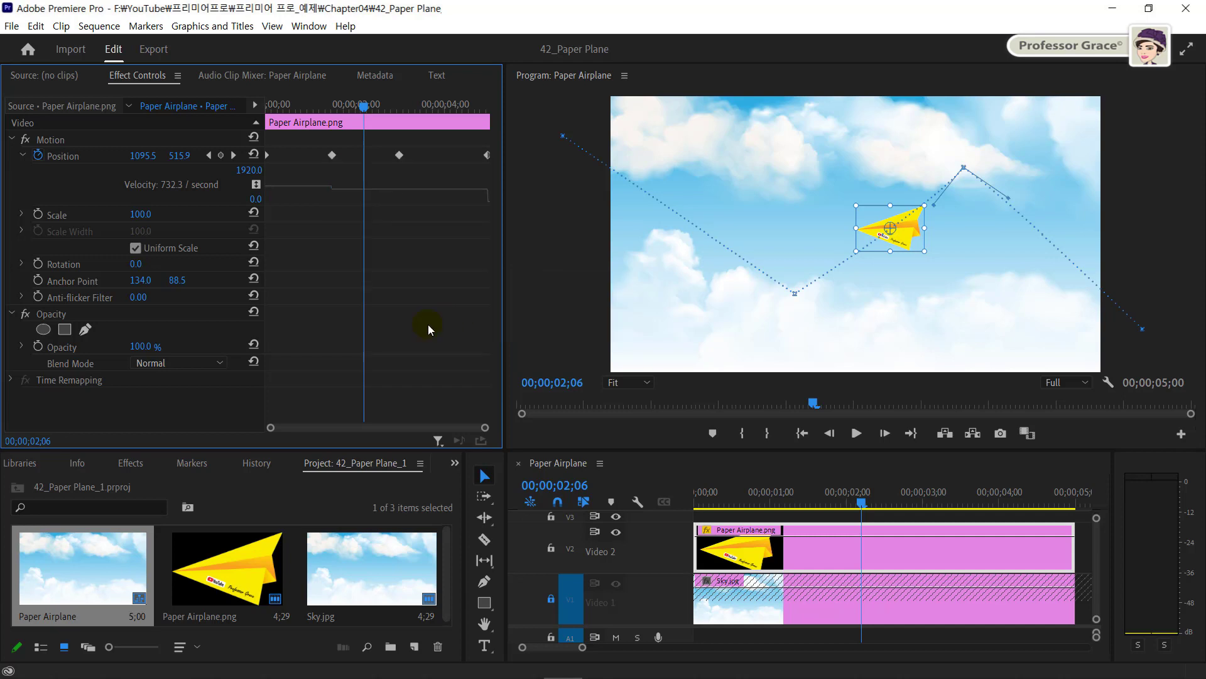
Rejoin the upper path point's split handles and level them so the path curves smoothly through the point
key(ctrl)
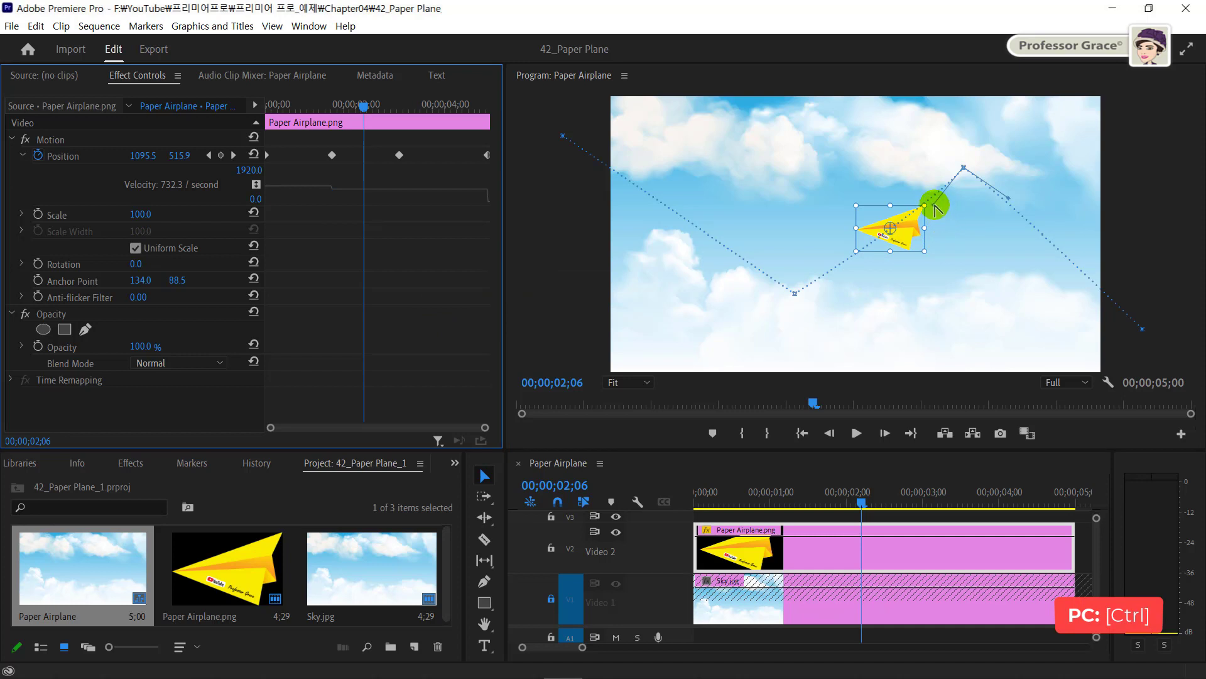
drag(935, 209, 922, 164)
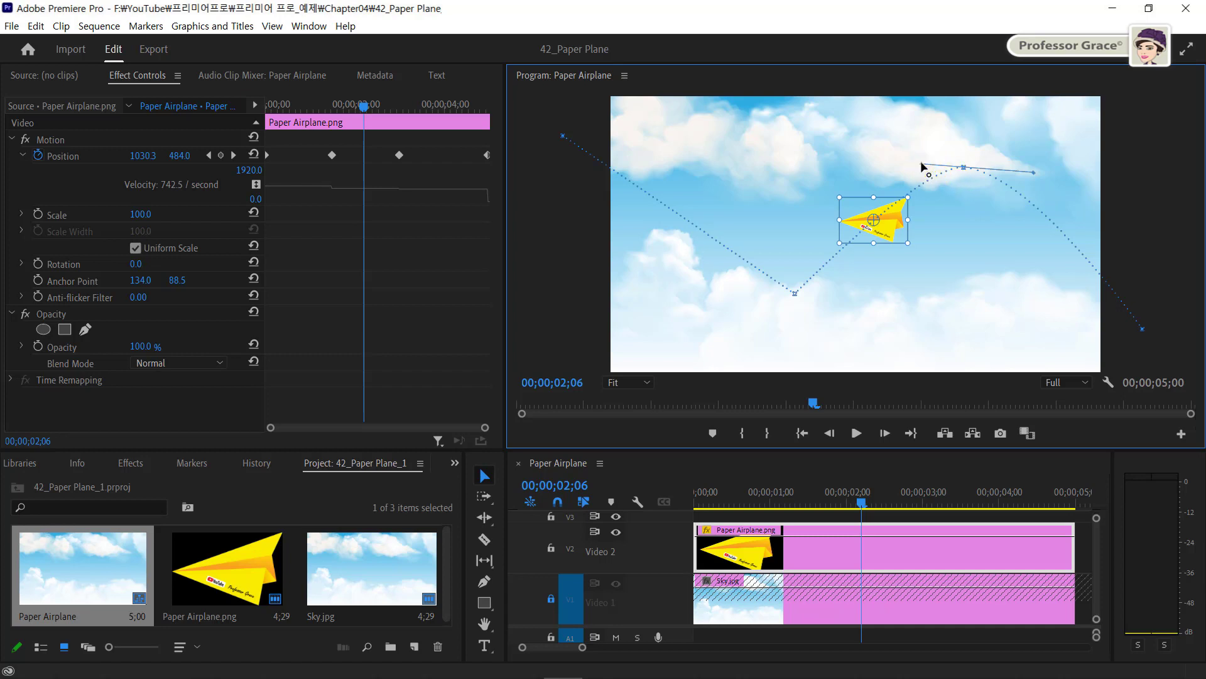
drag(922, 166, 905, 164)
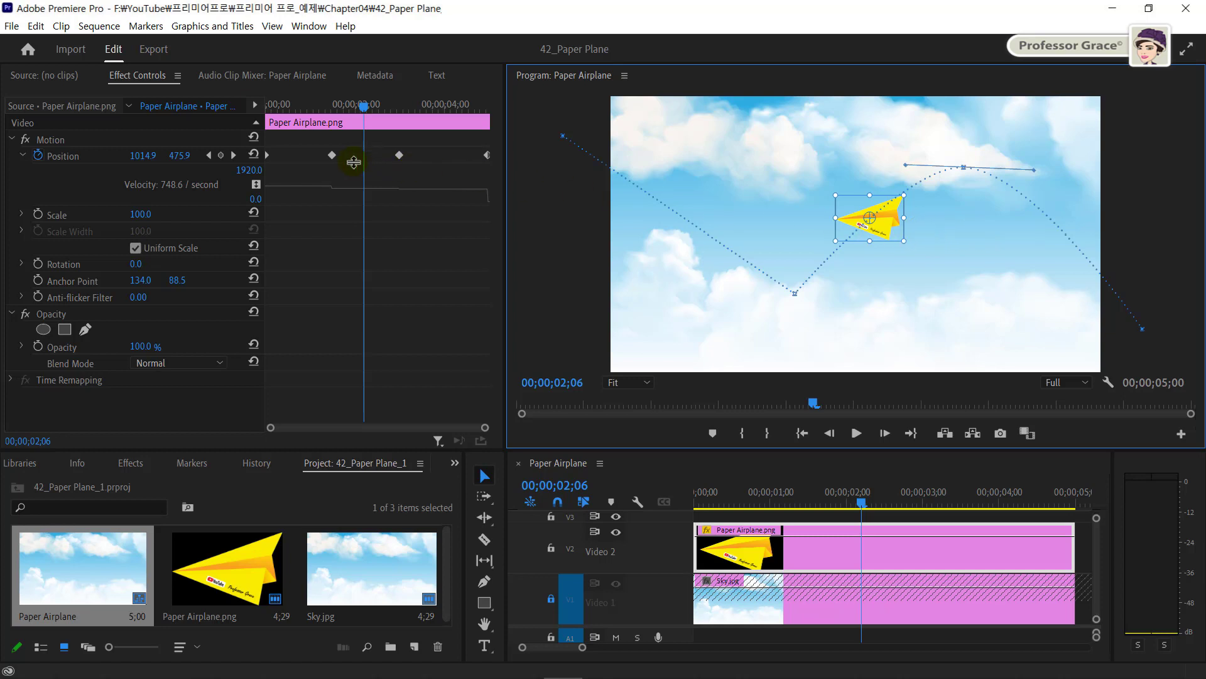
Check the second Position keyframe's Spatial Interpolation type with the upper point's handles rejoined
click(332, 156)
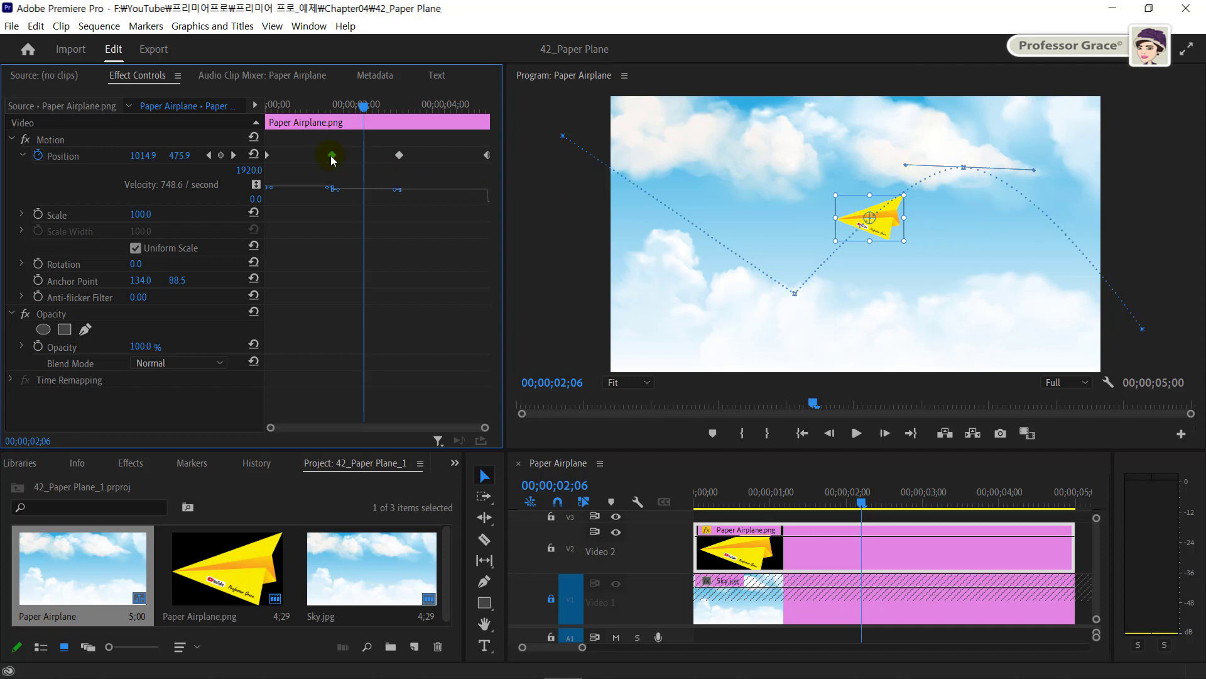
right_click(333, 157)
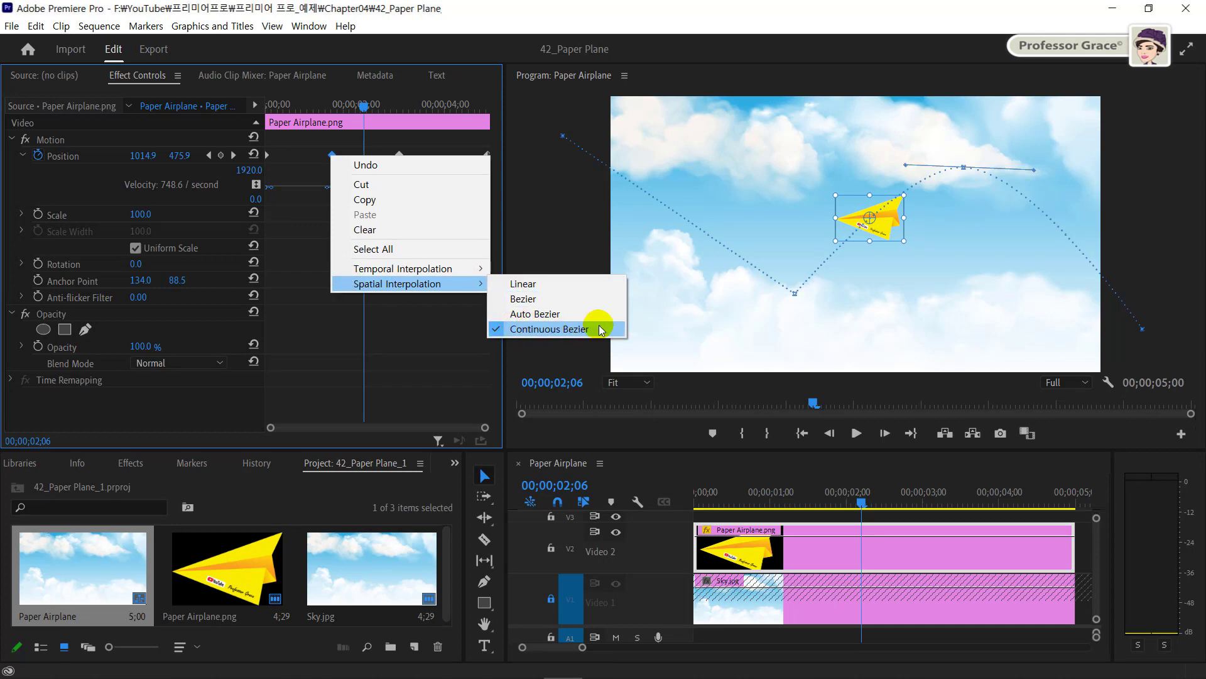
click(445, 326)
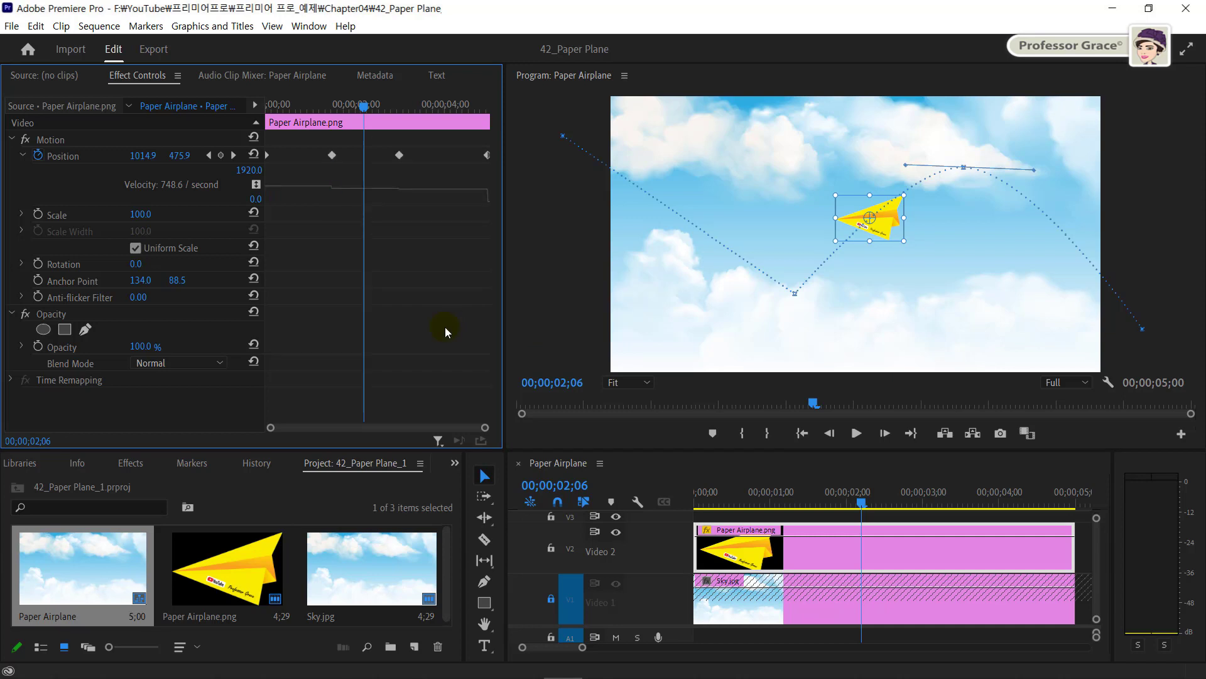
Reset the motion path's upper point to a corner, and convert both the upper and lower corner points into smooth curve points
key(ctrl)
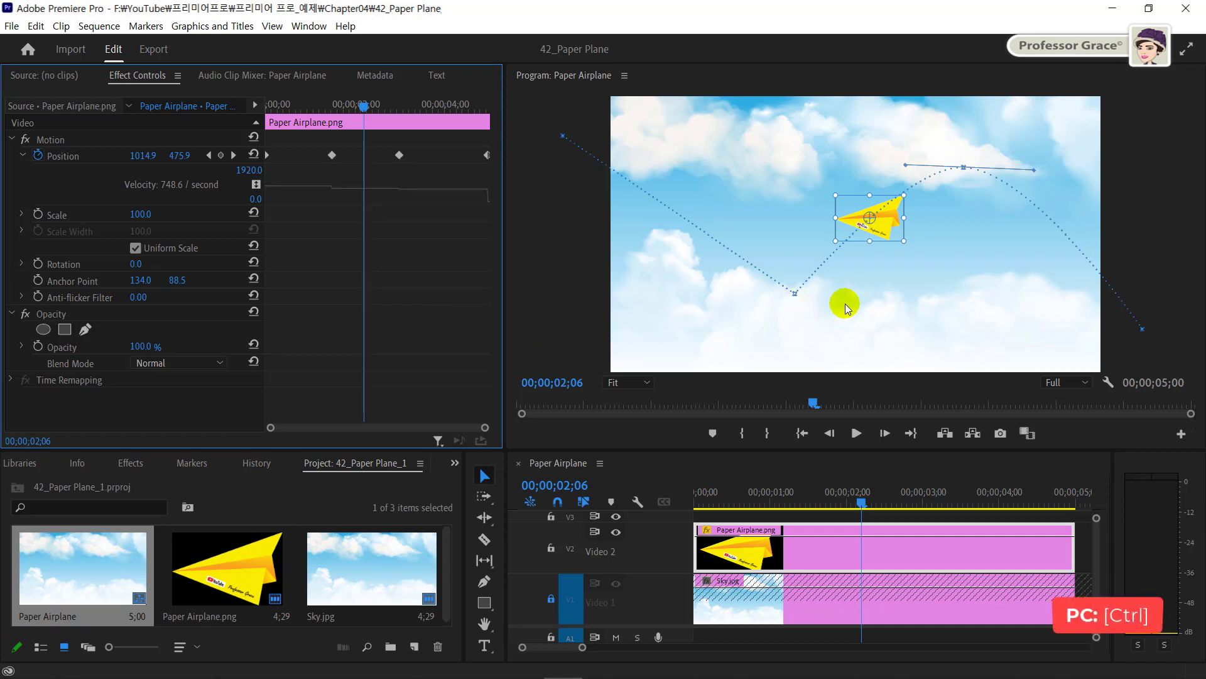
ctrl+click(965, 169)
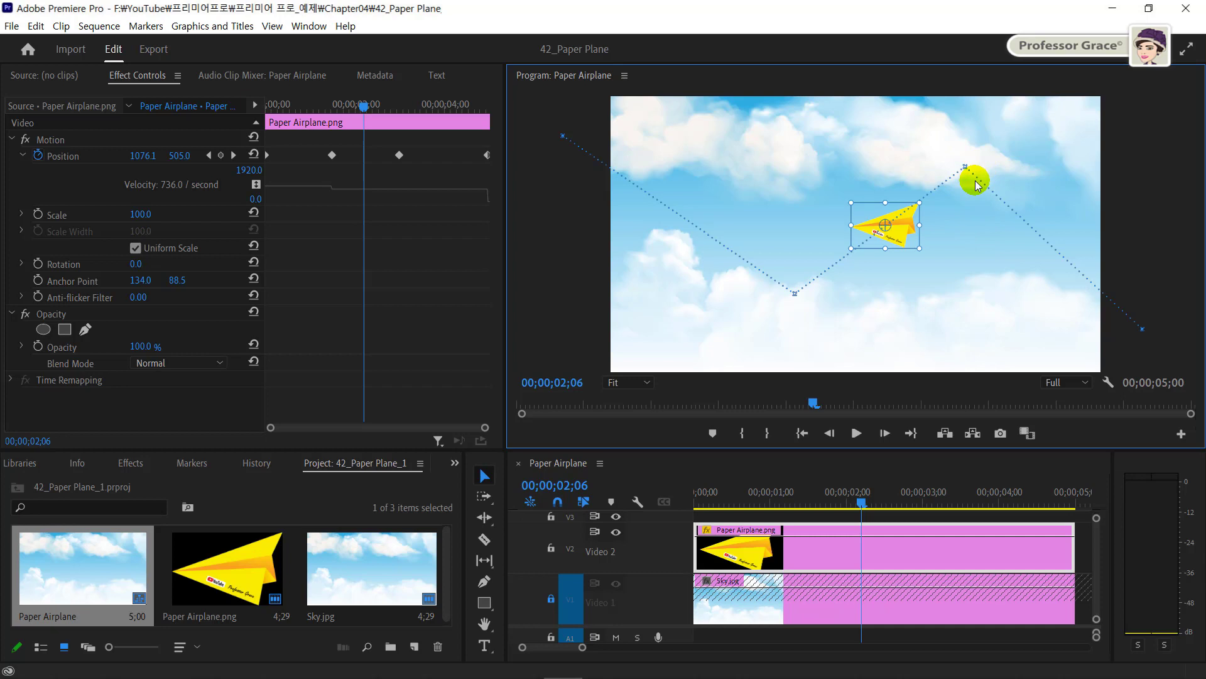
key(ctrl)
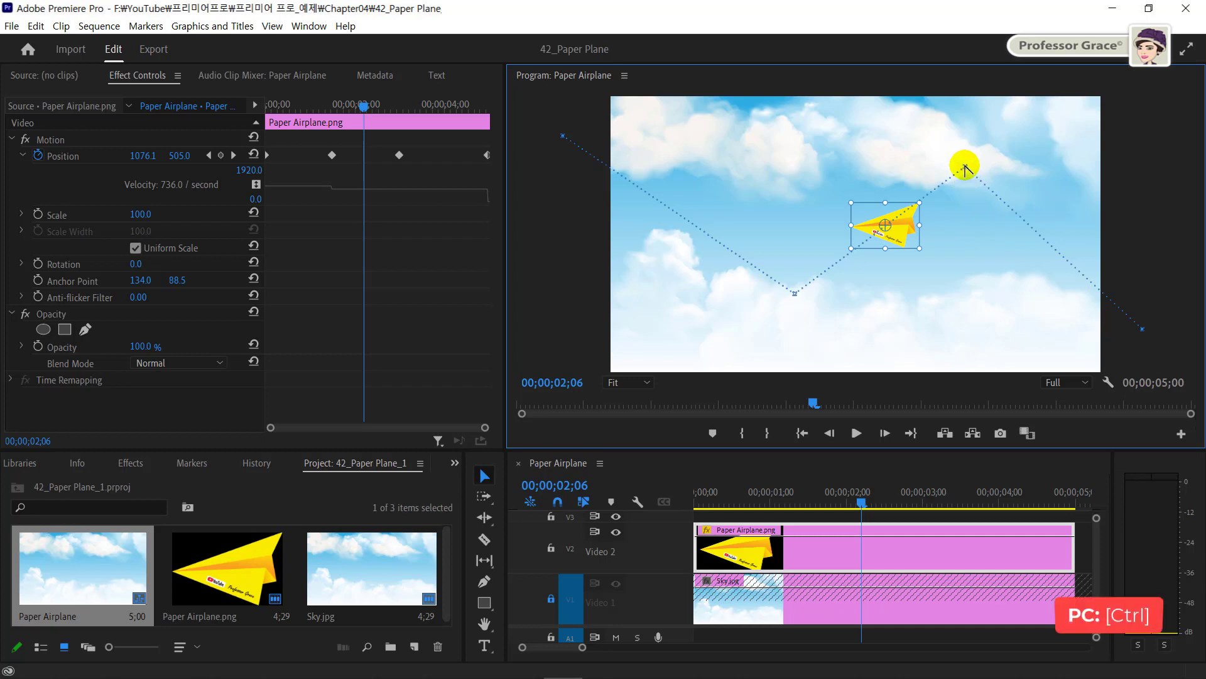
ctrl+click(965, 168)
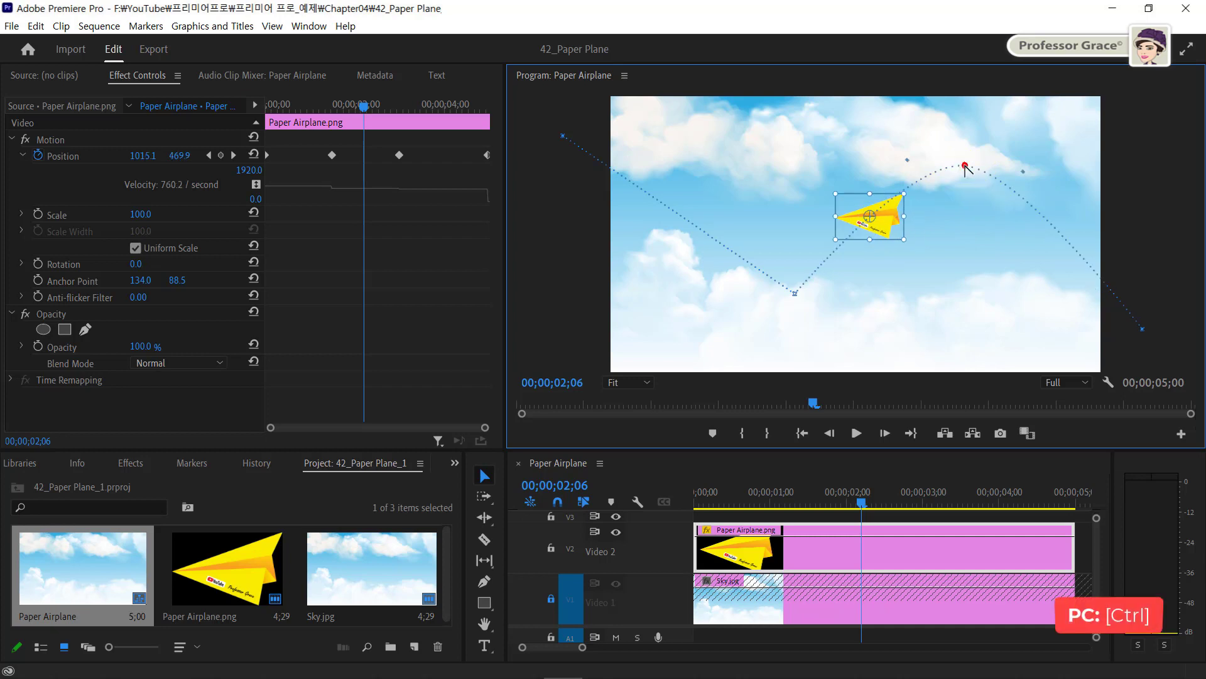
ctrl+click(795, 294)
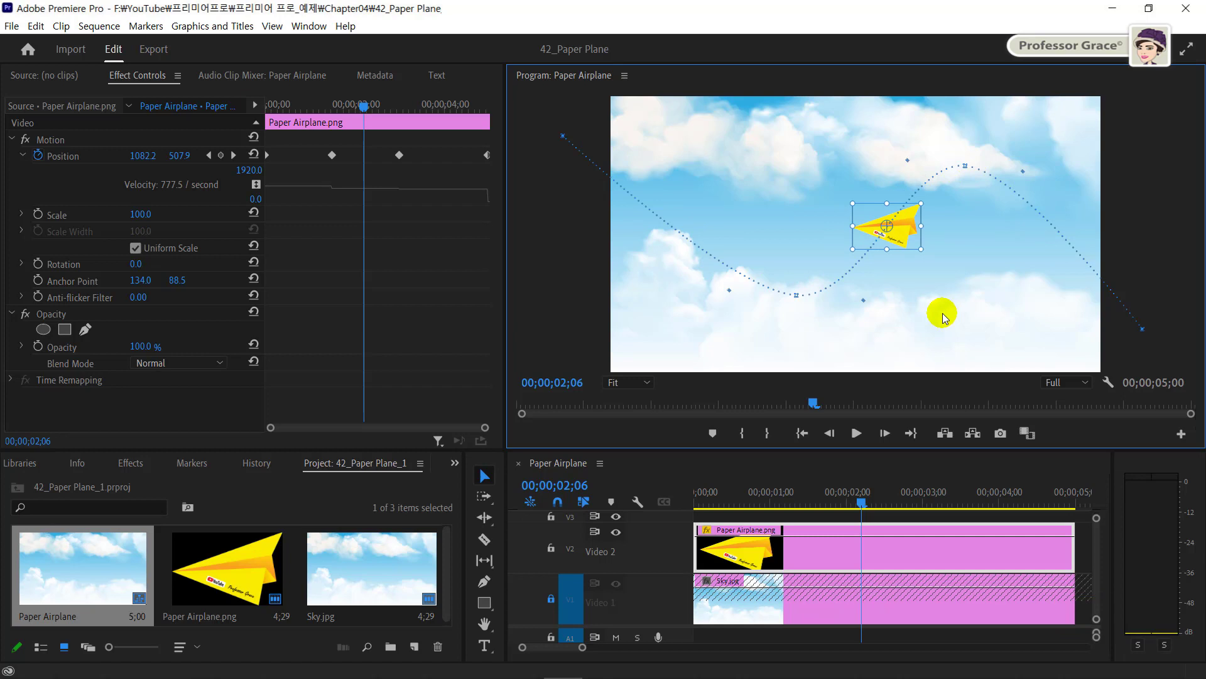
Check the Spatial Interpolation type of the second Position keyframe on the fully curved path
click(491, 236)
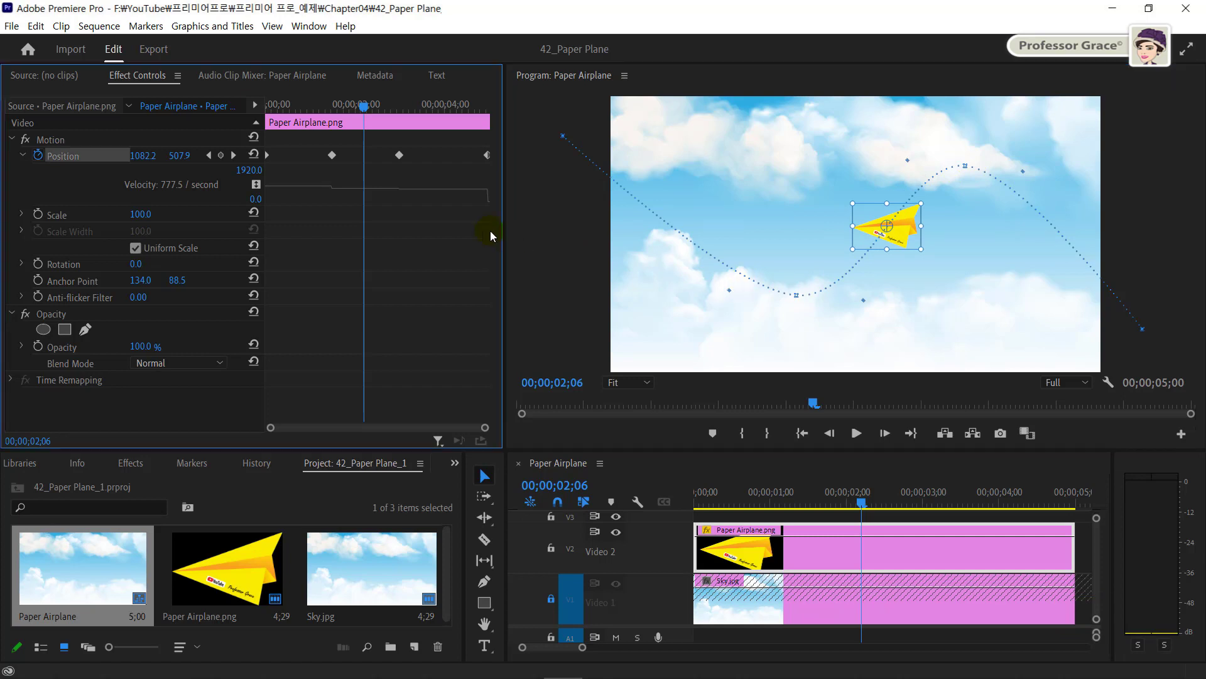
right_click(332, 156)
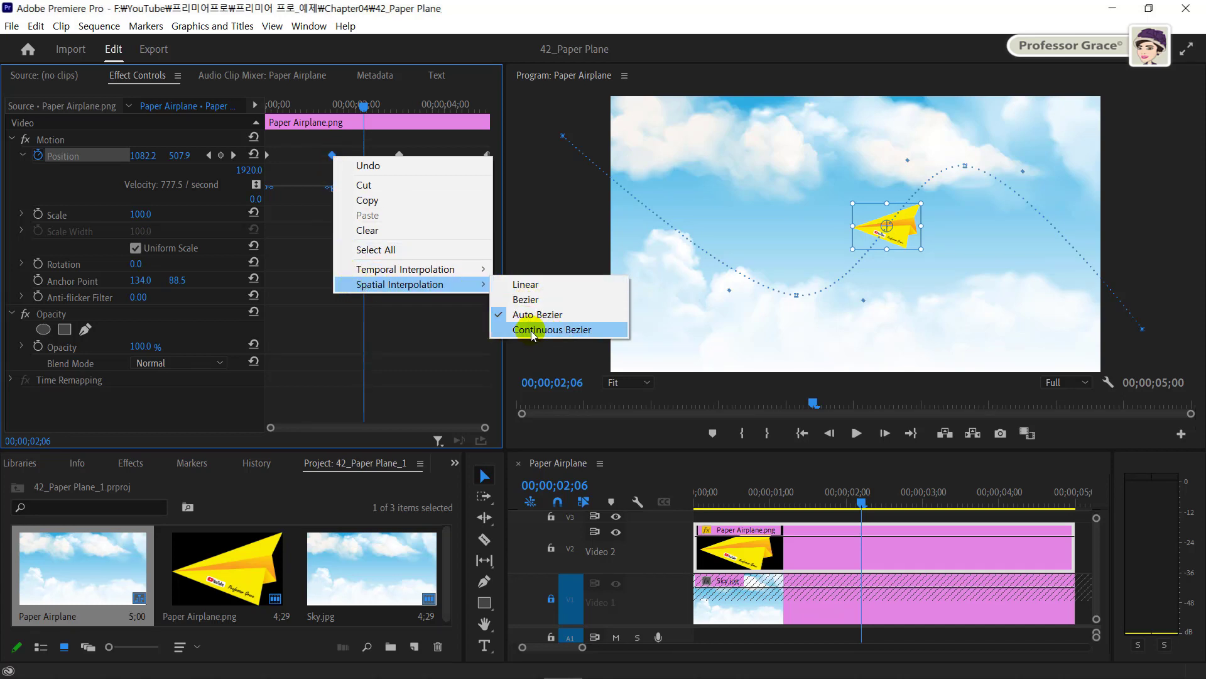
click(463, 43)
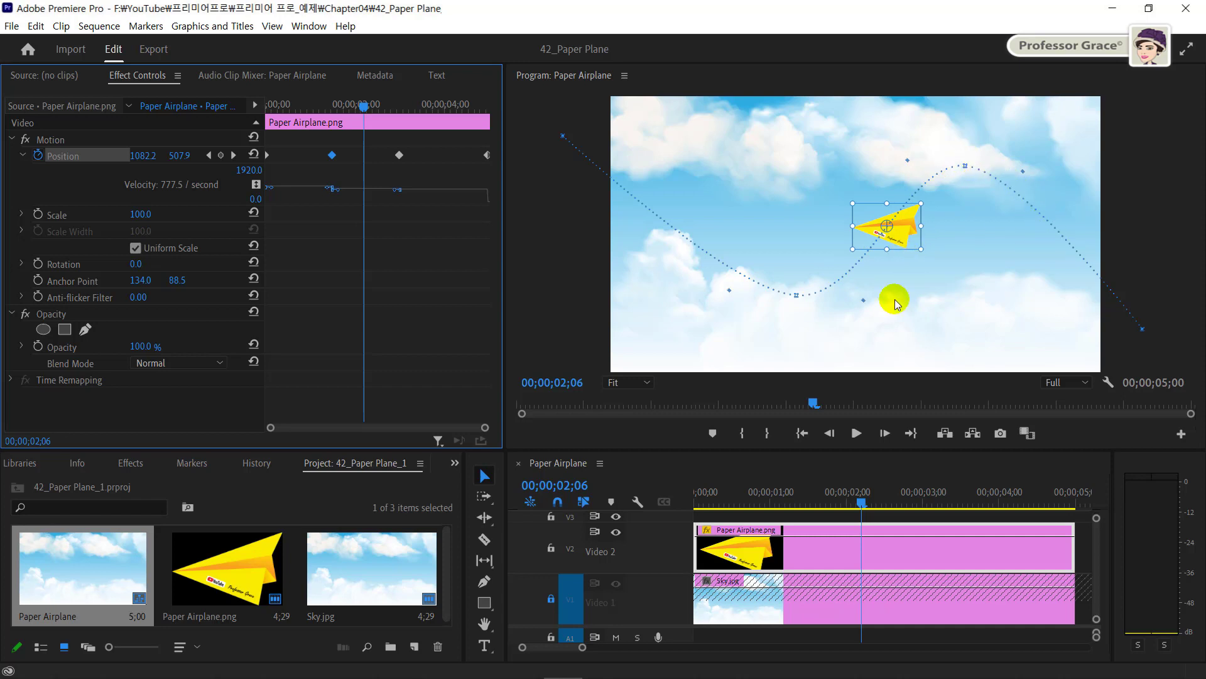
With the clip deselected, maximize the Program monitor and play the airplane's flight from 00;00;00;00
click(1084, 544)
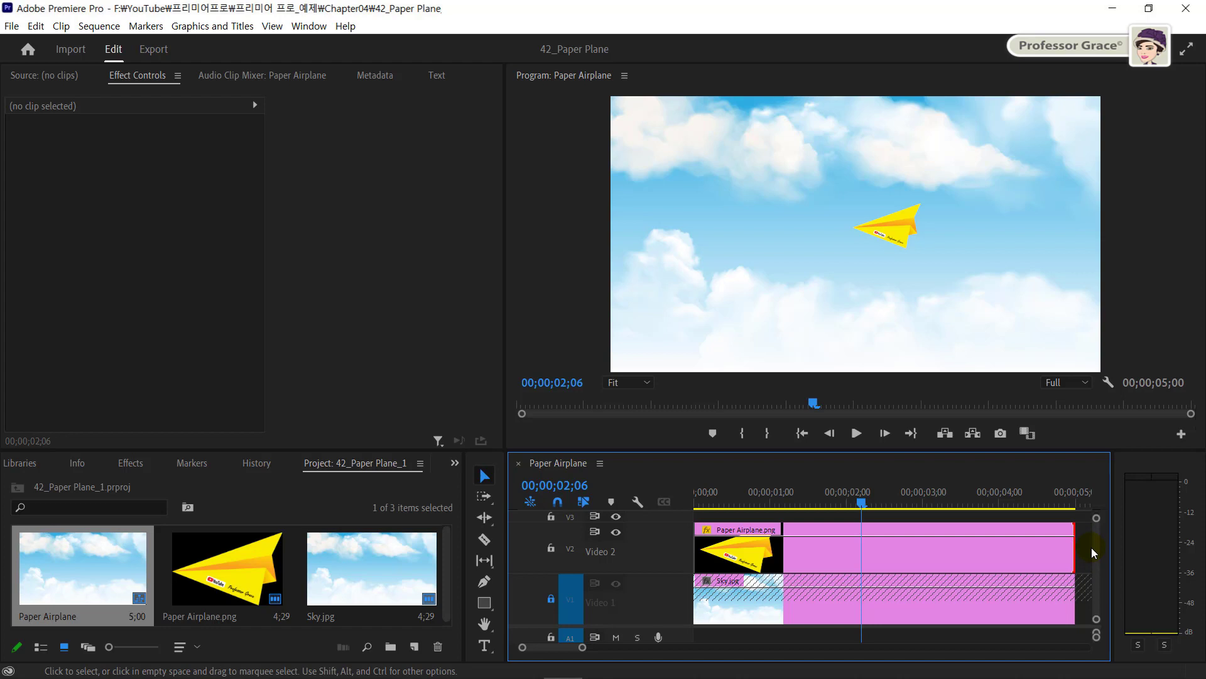
key(grave)
click(539, 85)
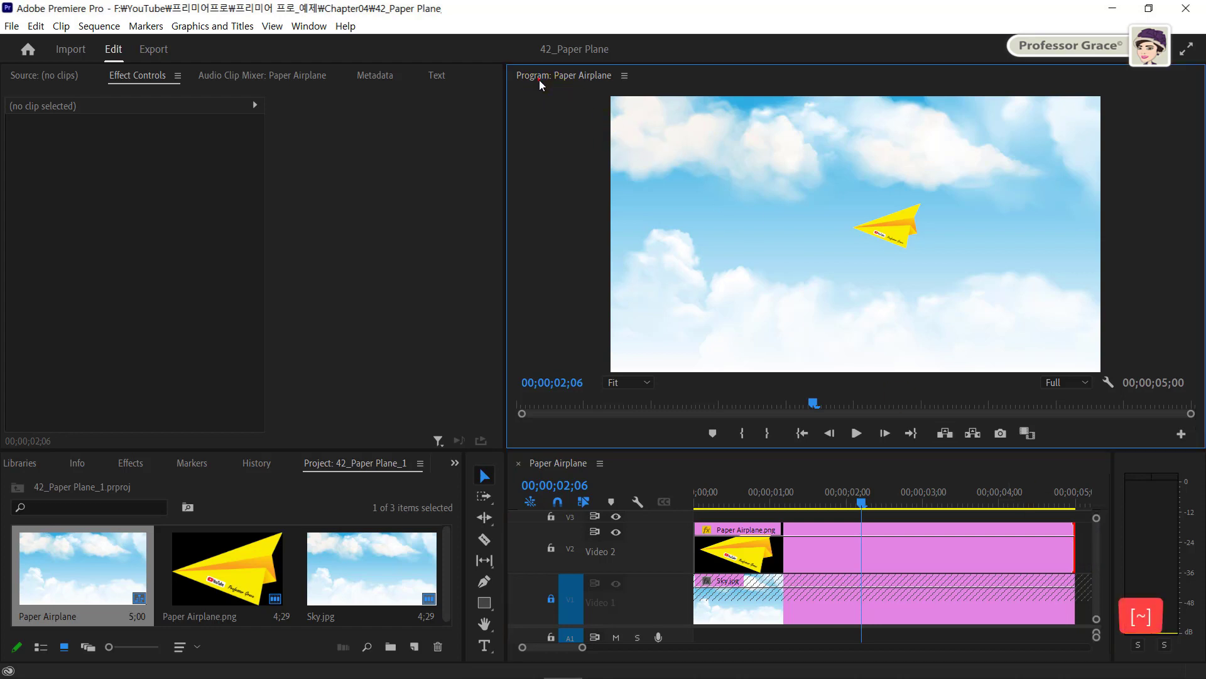
key(grave)
key(Home)
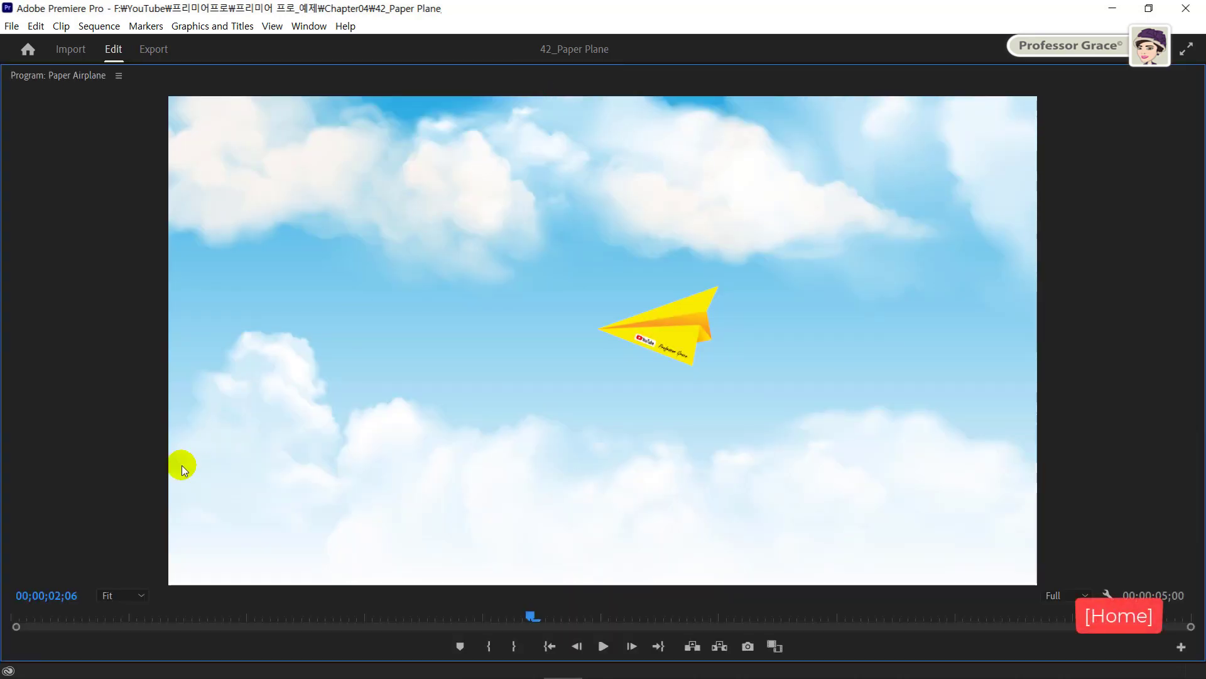
click(145, 617)
drag(145, 618, 13, 617)
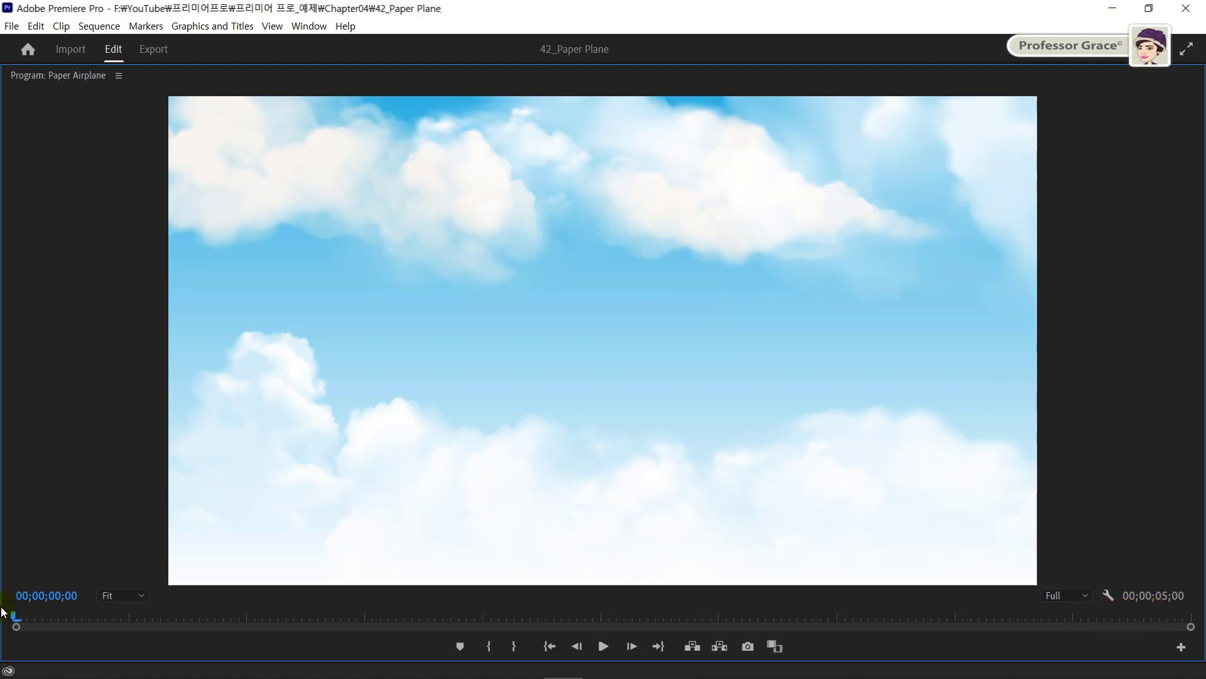
key(space)
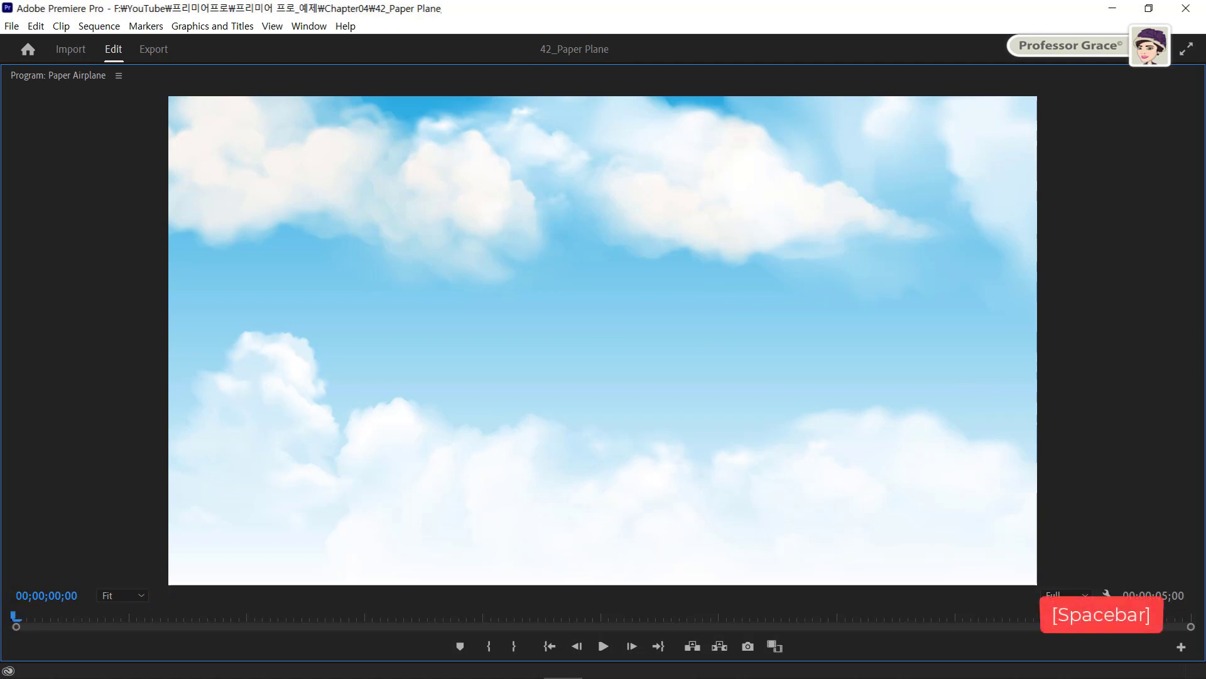